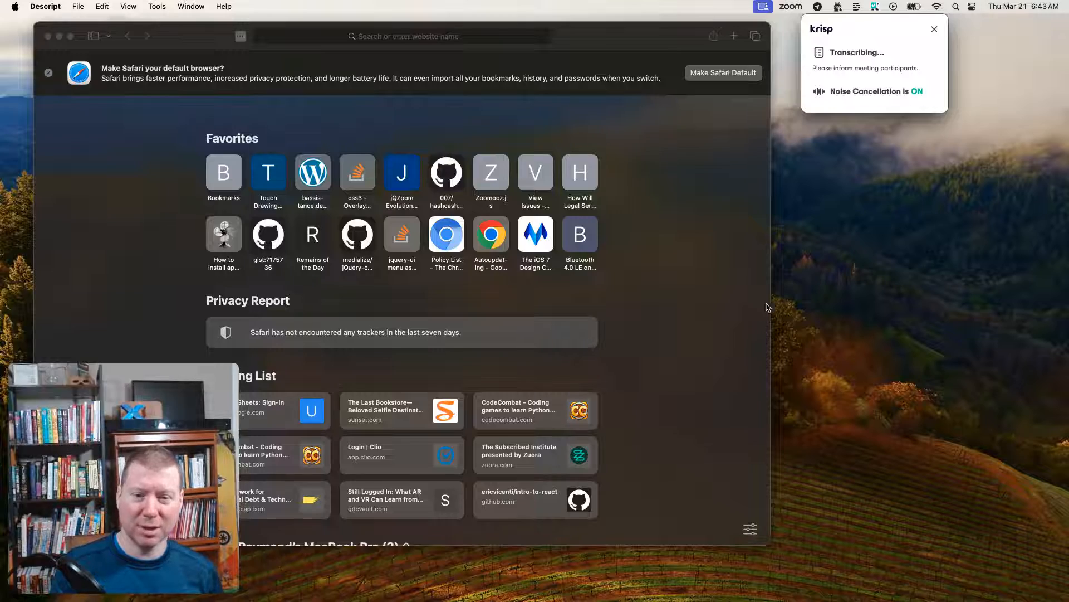
Bring Safari's start page to the front and show the macOS Control Center panel
left_click(783, 305)
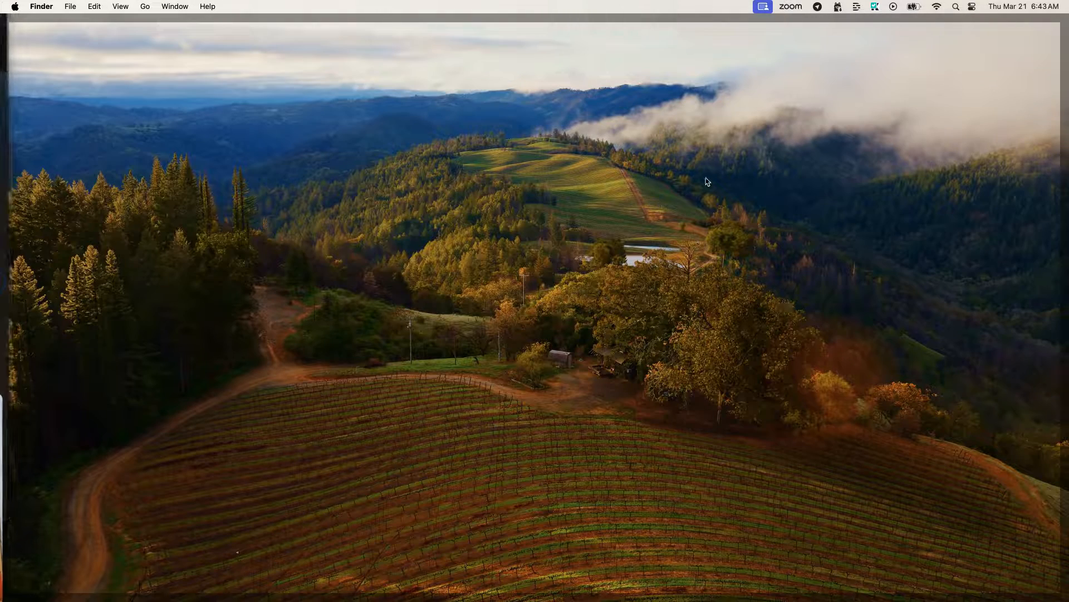
left_click(707, 182)
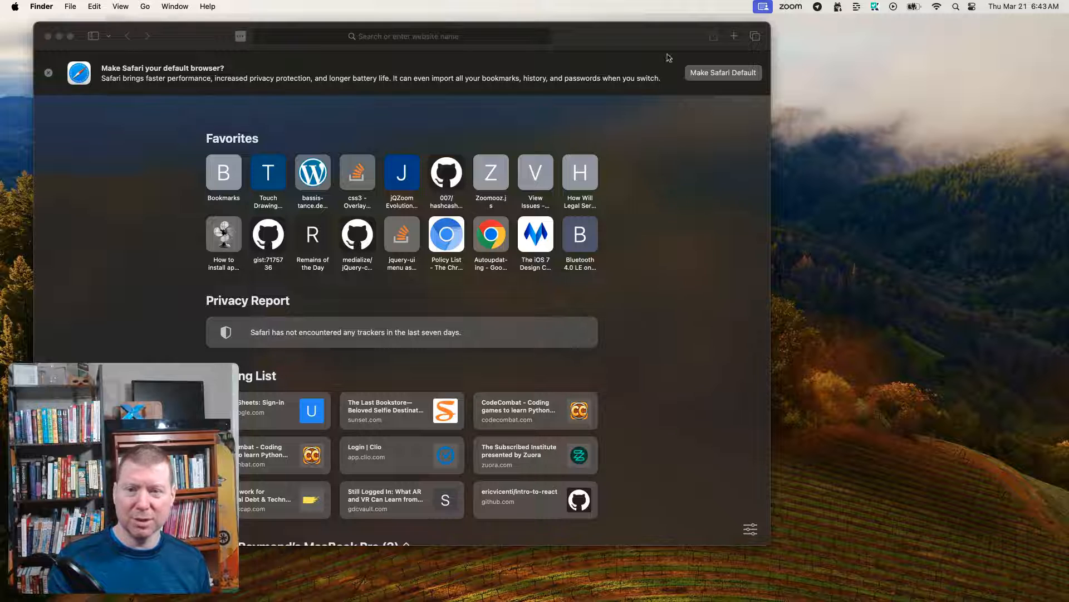
left_click(651, 41)
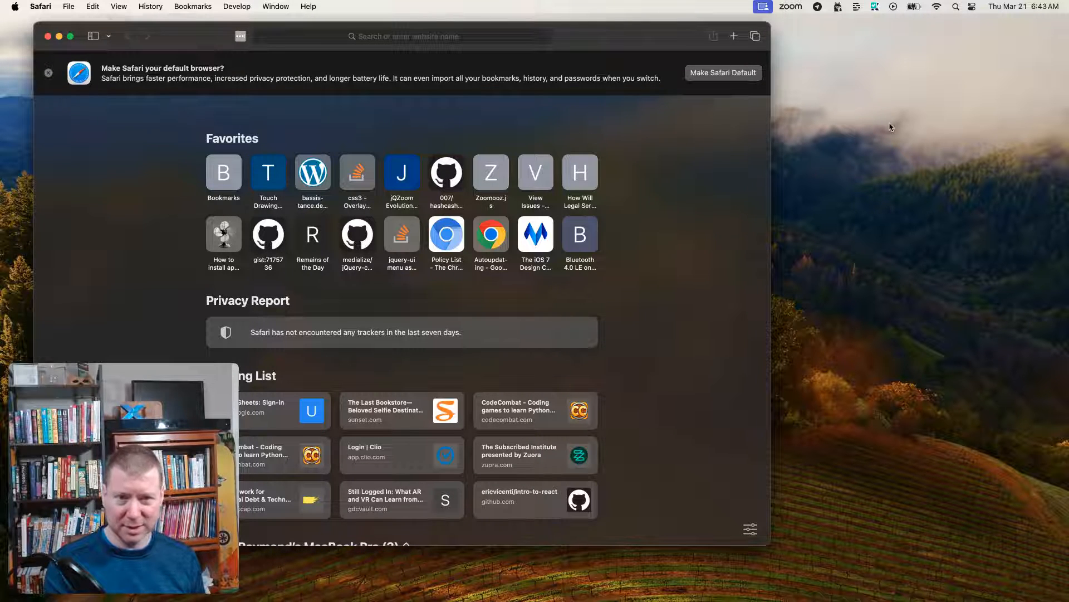
left_click(972, 7)
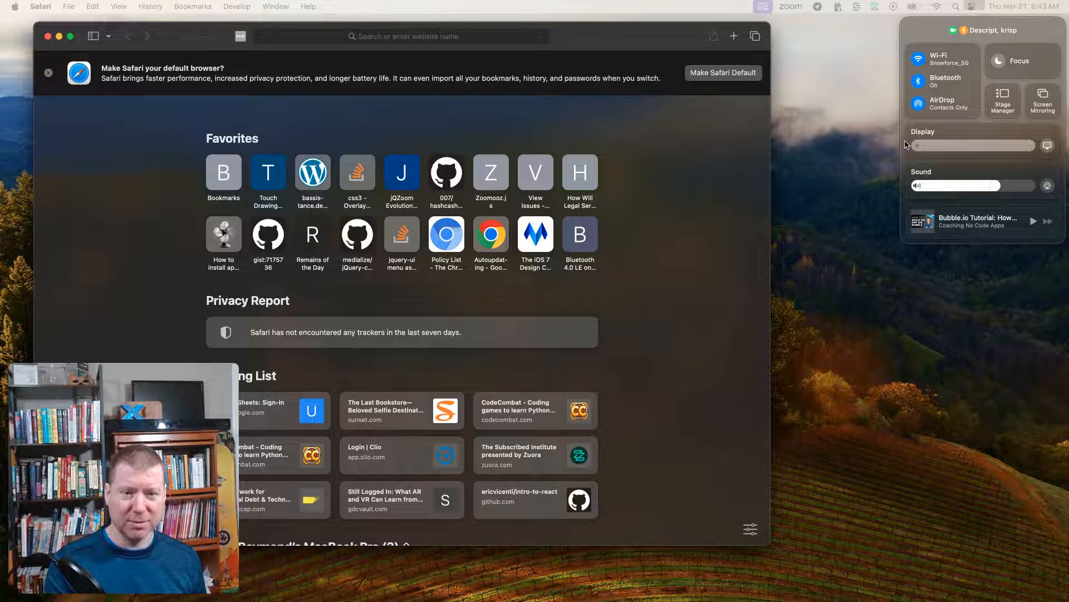
Toggle Dark Mode off and back on in Display settings, then dismiss the panel
left_click(1048, 146)
left_click(924, 144)
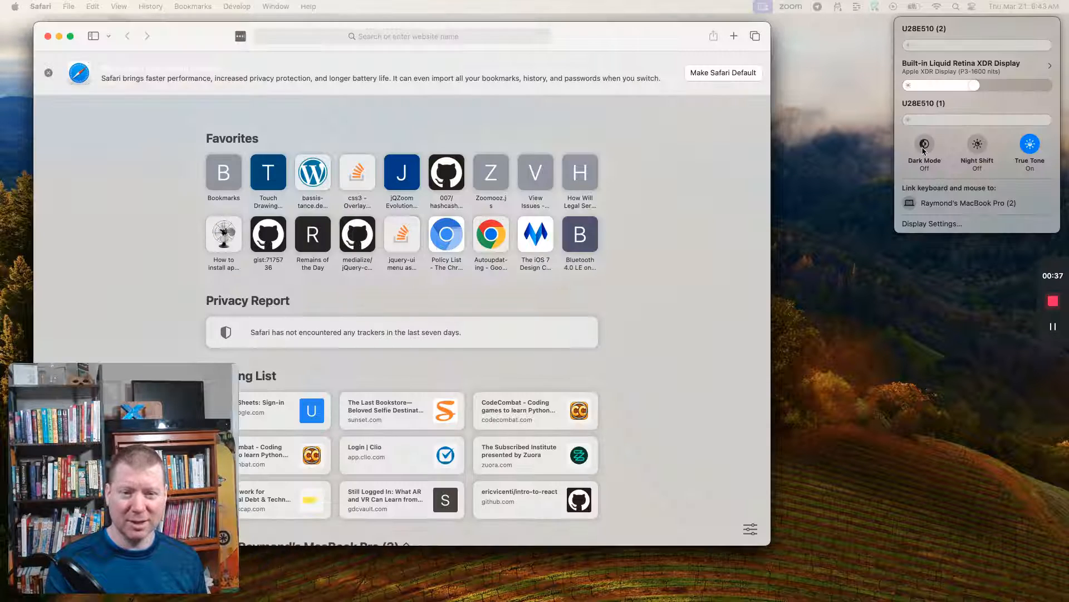
left_click(925, 144)
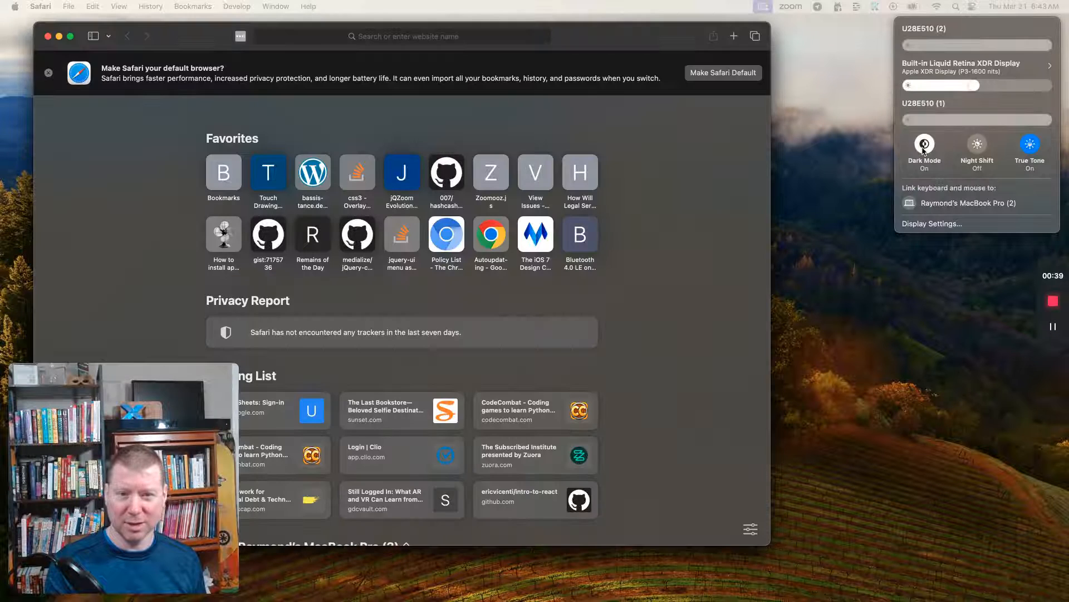
left_click(695, 227)
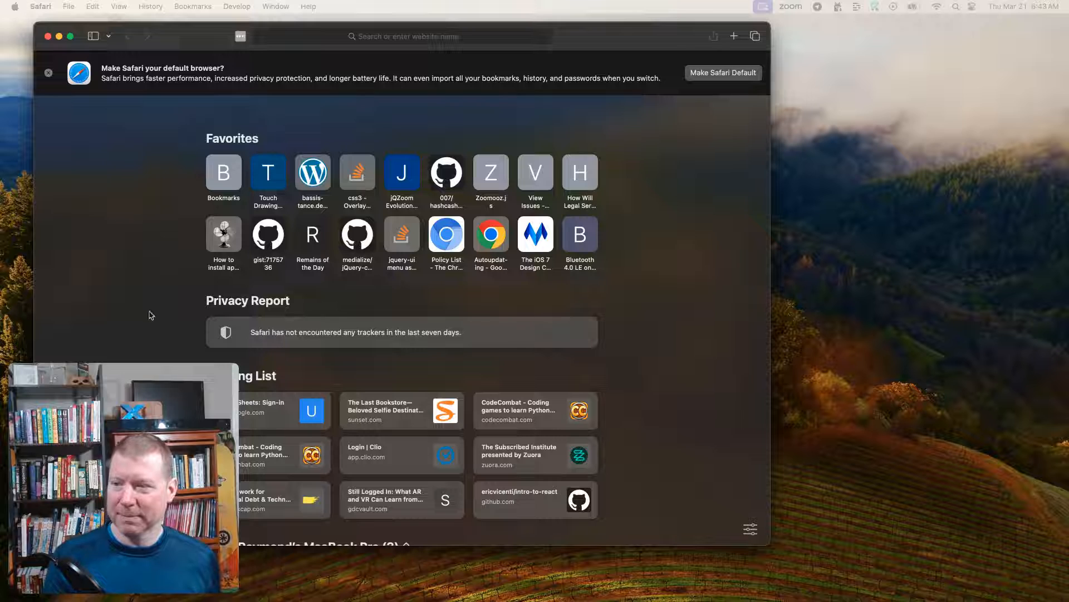
left_click(41, 6)
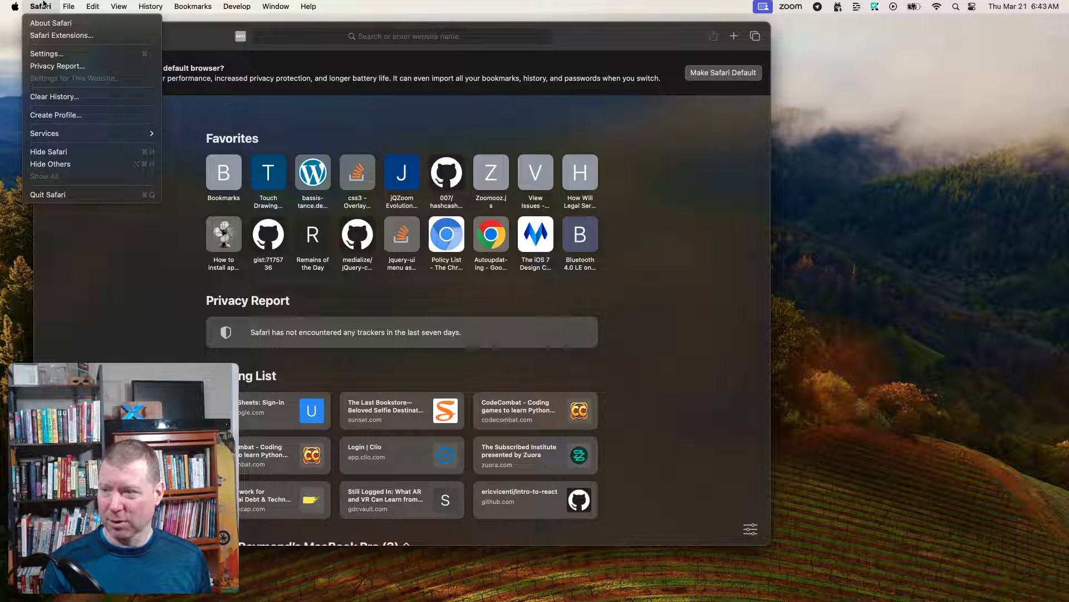
left_click(59, 55)
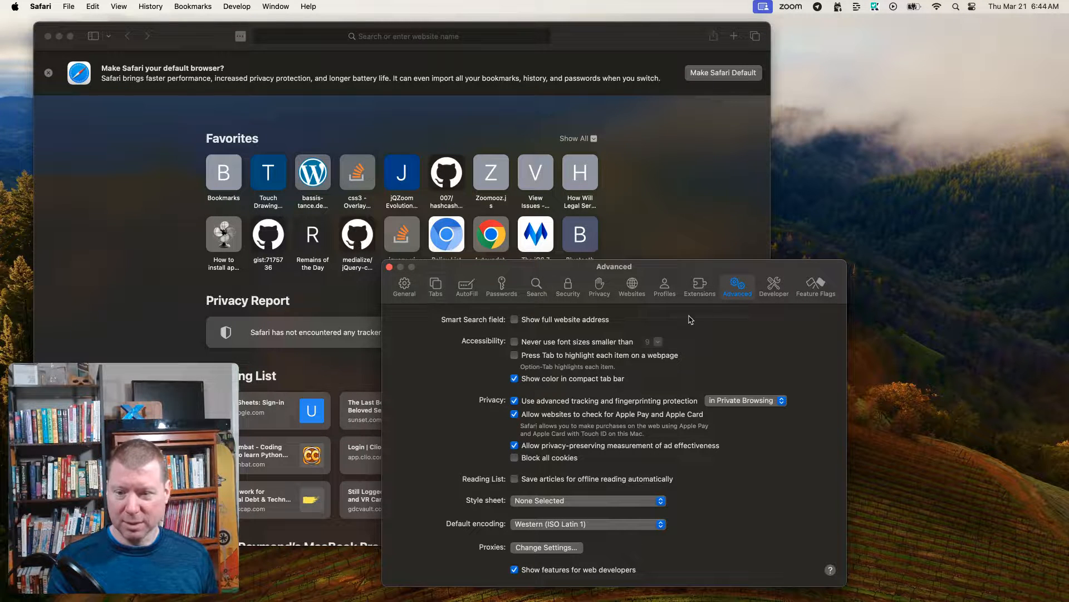
left_click(404, 287)
left_click(435, 289)
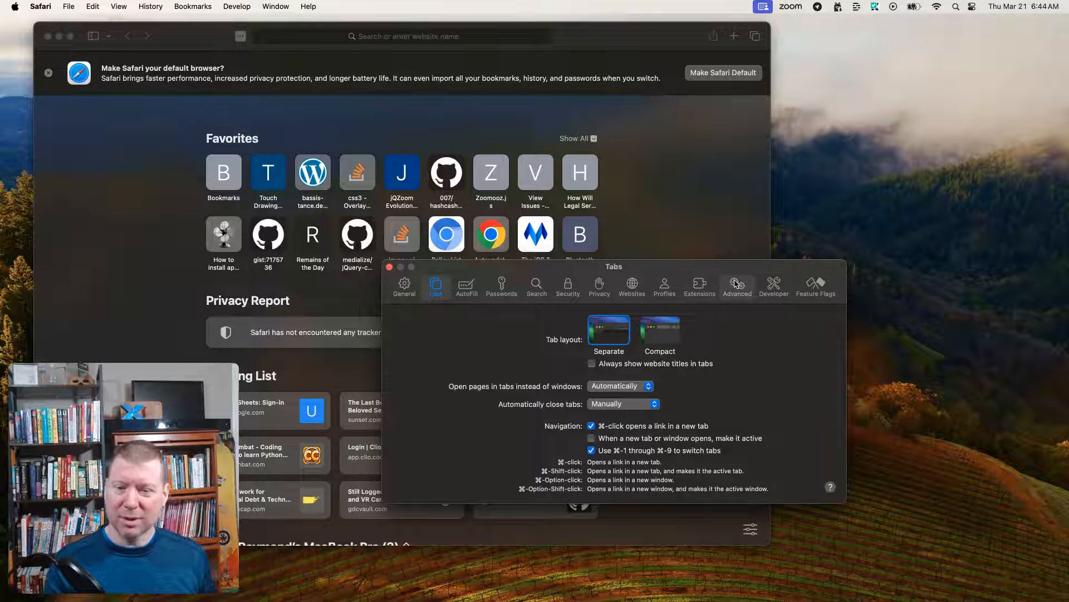
left_click(736, 287)
left_click(515, 569)
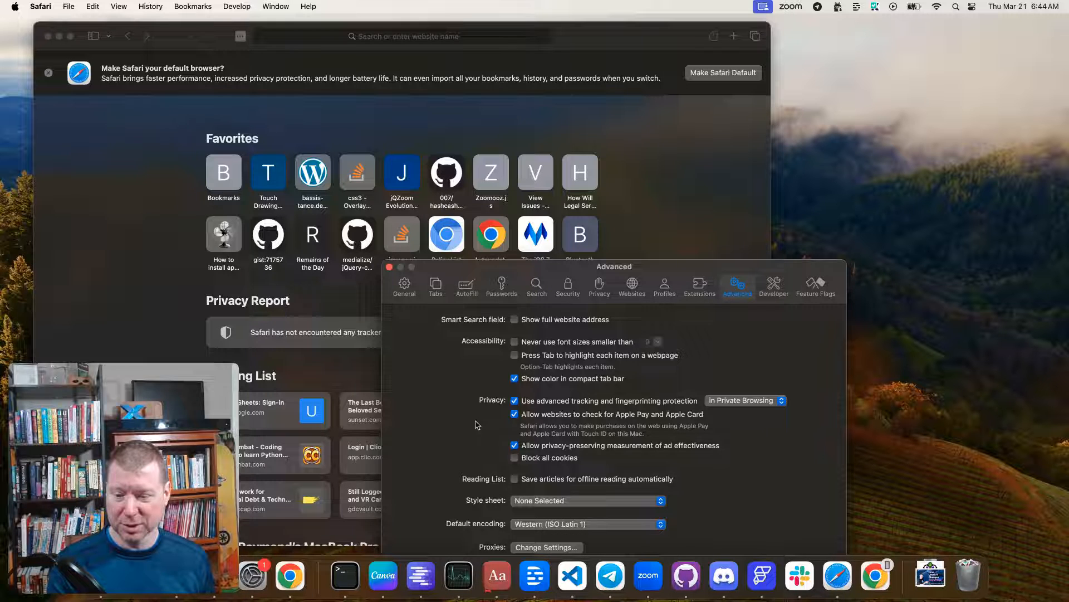
left_click_drag(488, 267, 472, 201)
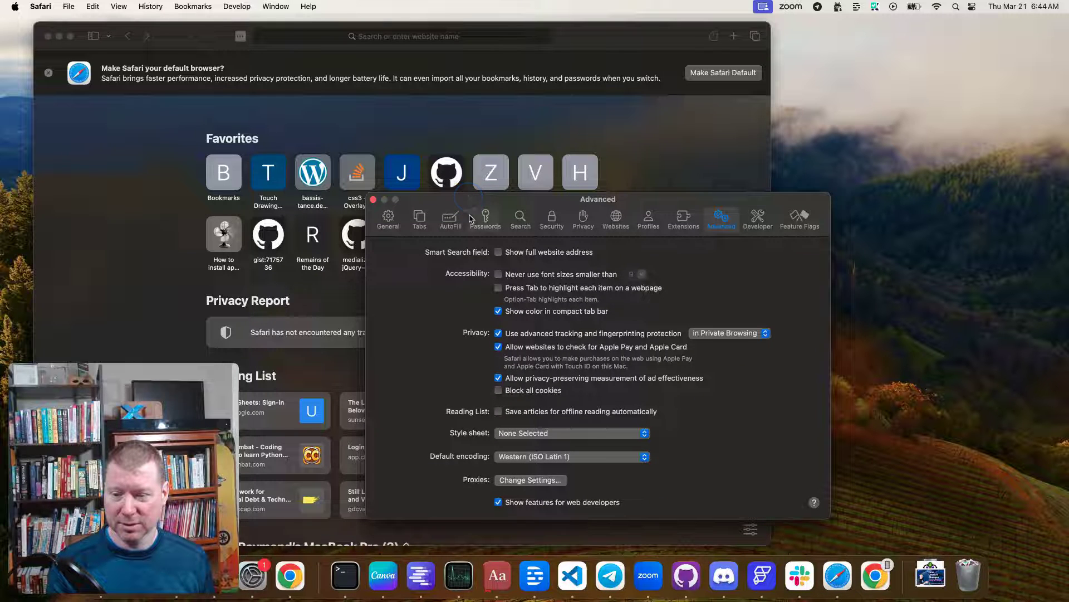
left_click(499, 502)
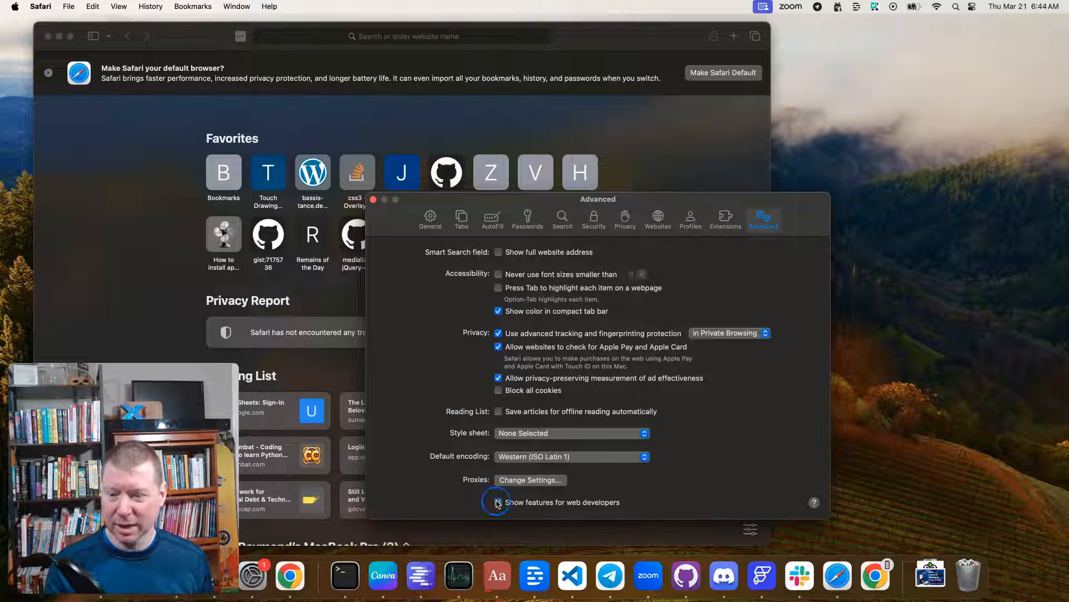
left_click(498, 503)
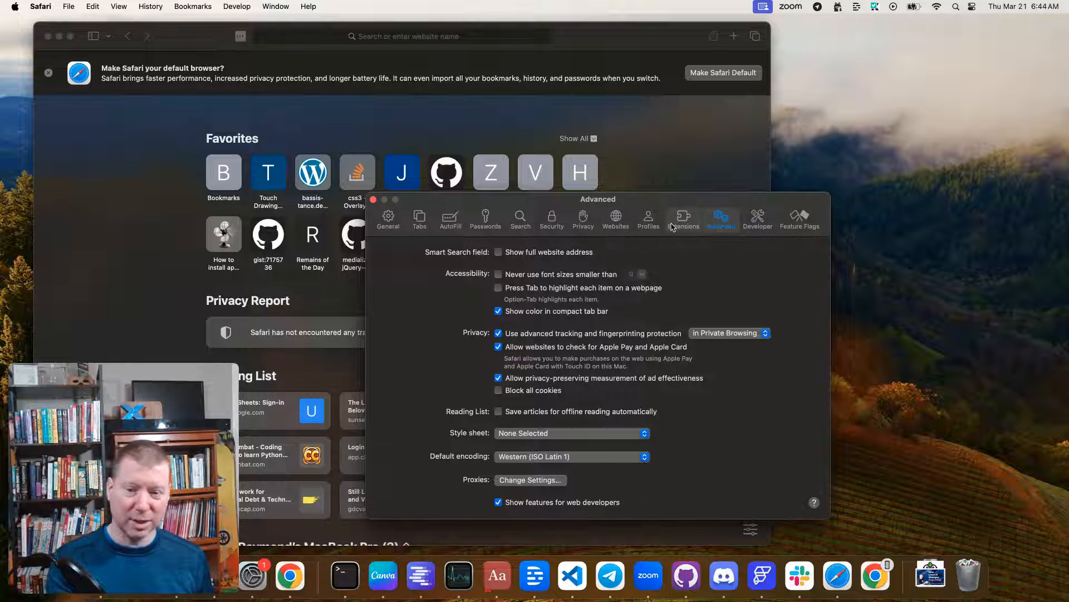
left_click(756, 222)
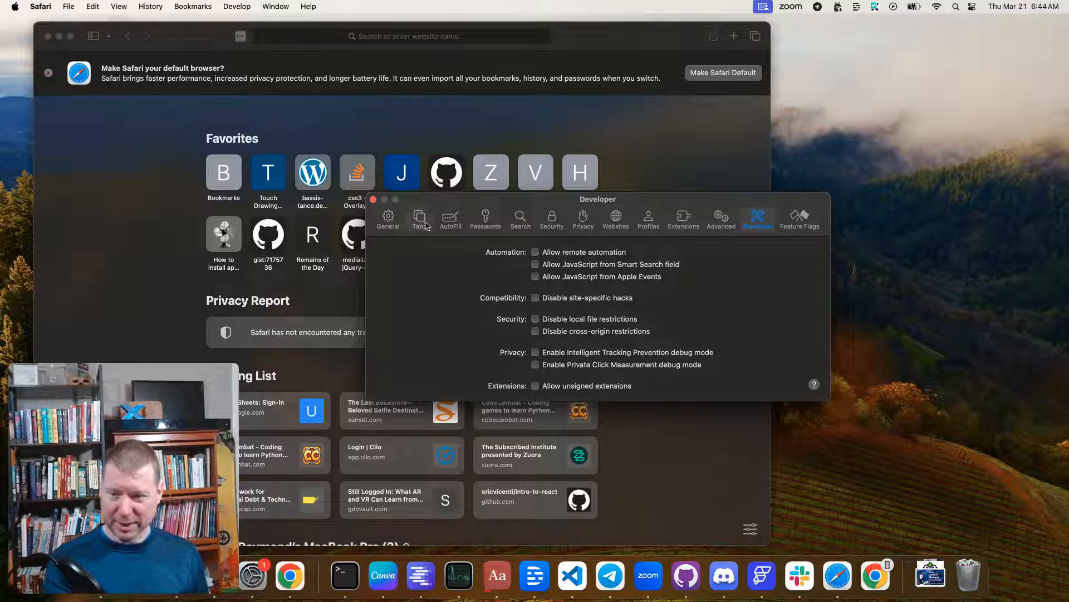
left_click(373, 199)
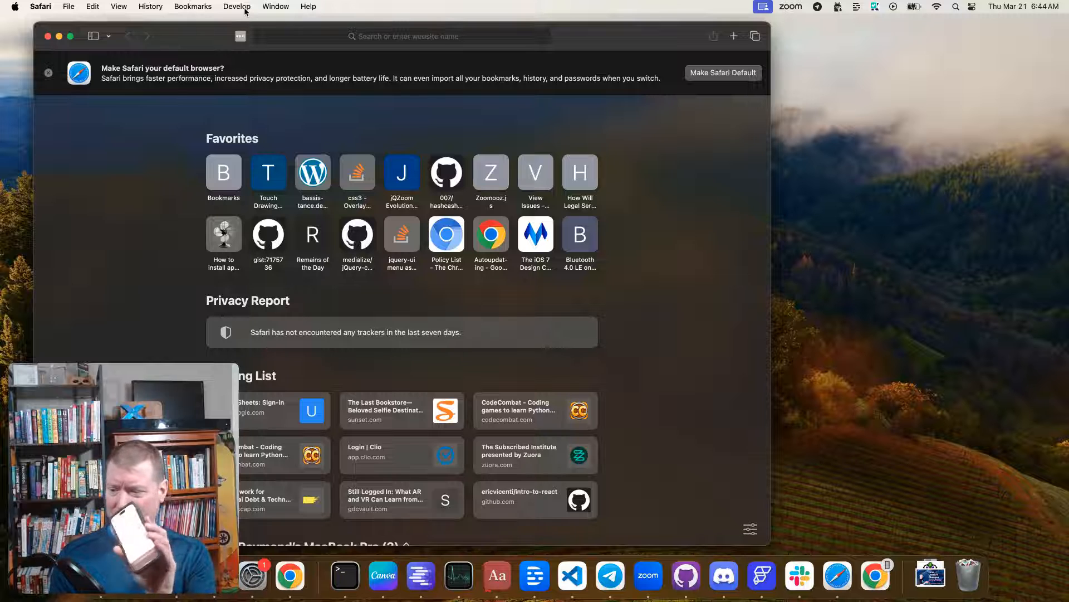
left_click(240, 7)
mouse_move(281, 79)
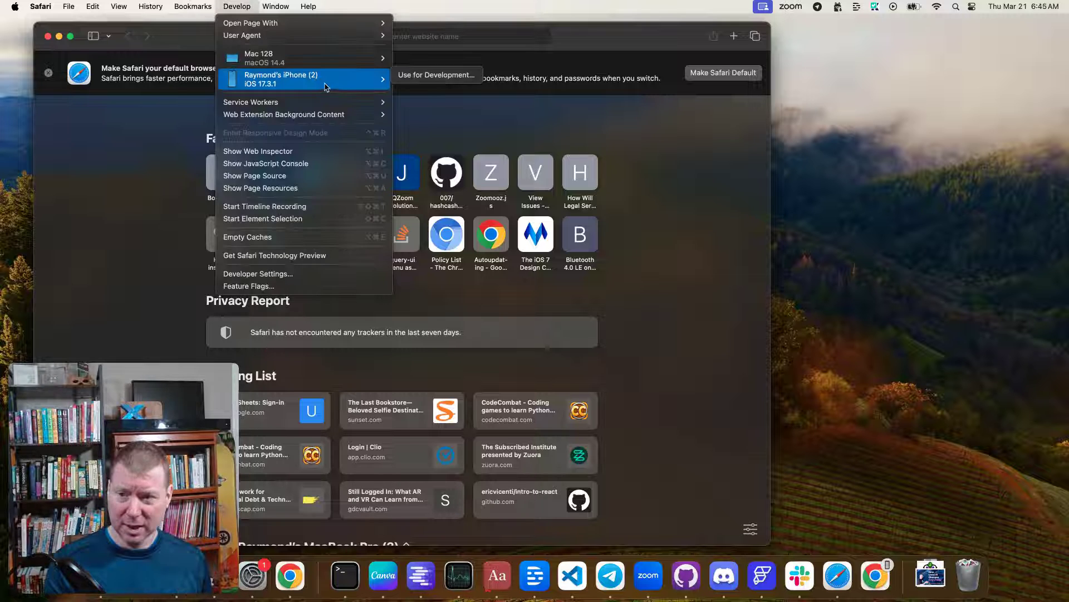
left_click(421, 78)
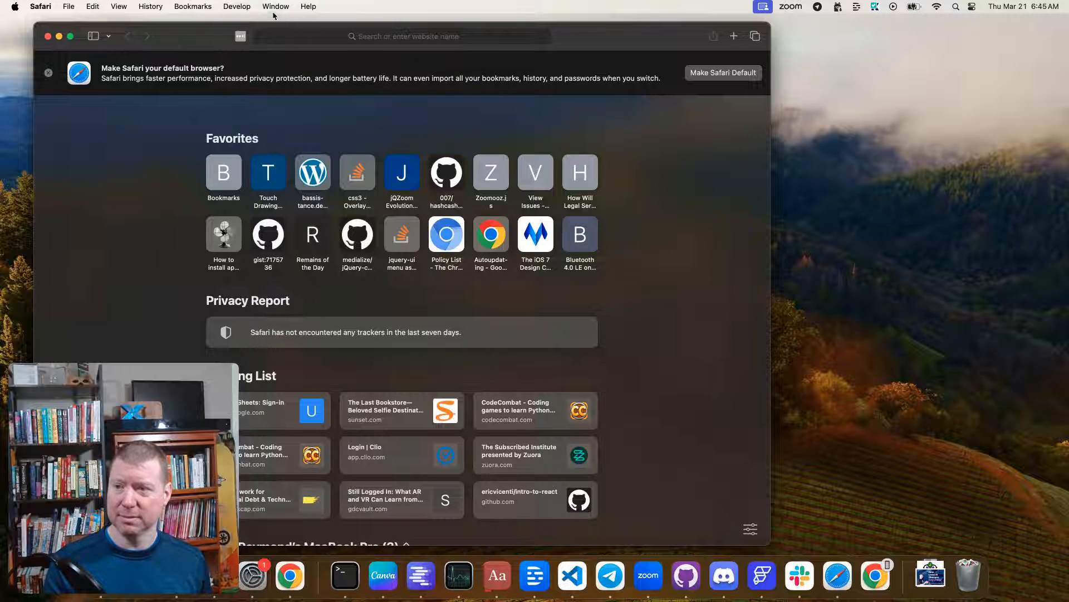
left_click(235, 5)
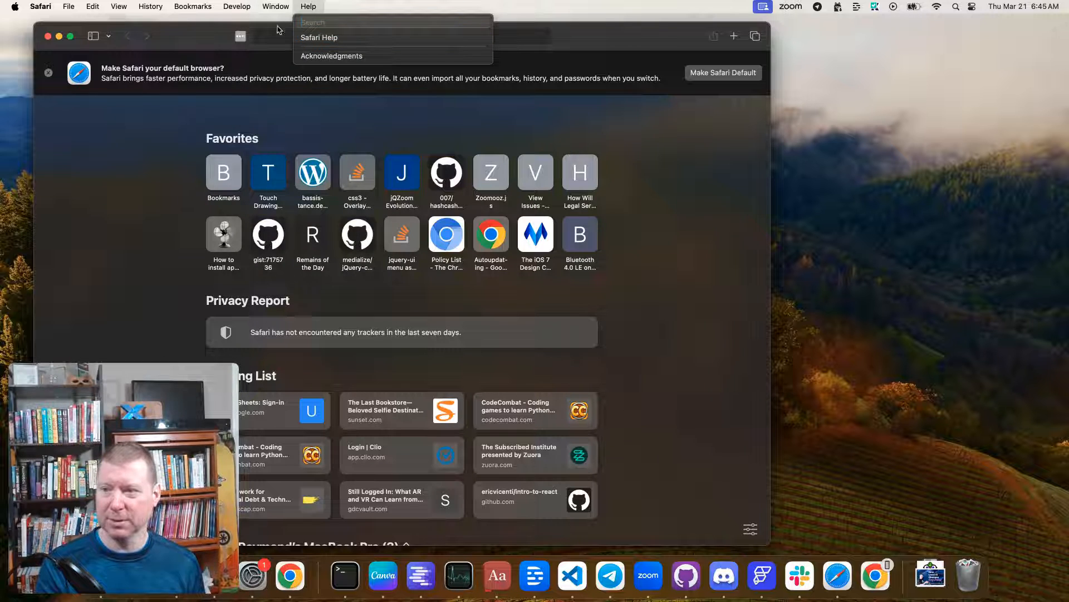
mouse_move(281, 79)
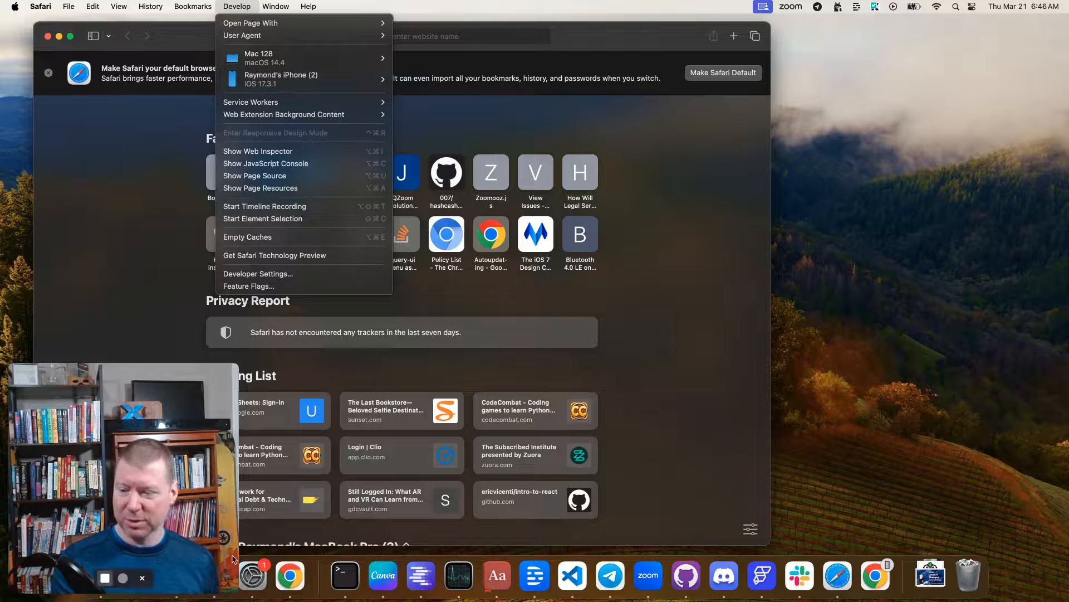
left_click(182, 368)
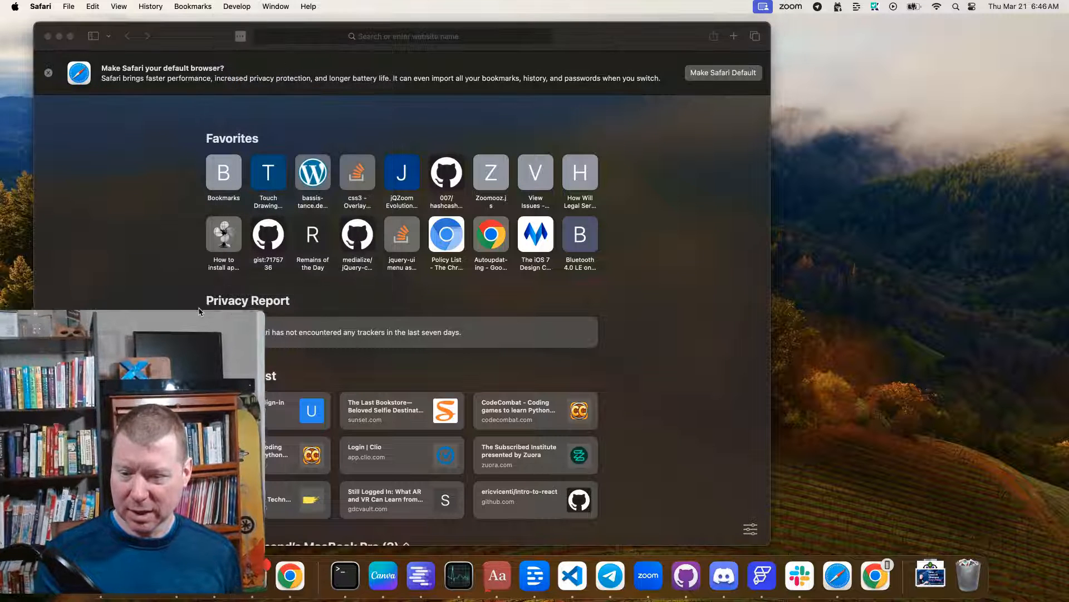
Launch QuickTime Player from the launcher and cancel its file-open dialog
left_click_drag(96, 567, 125, 517)
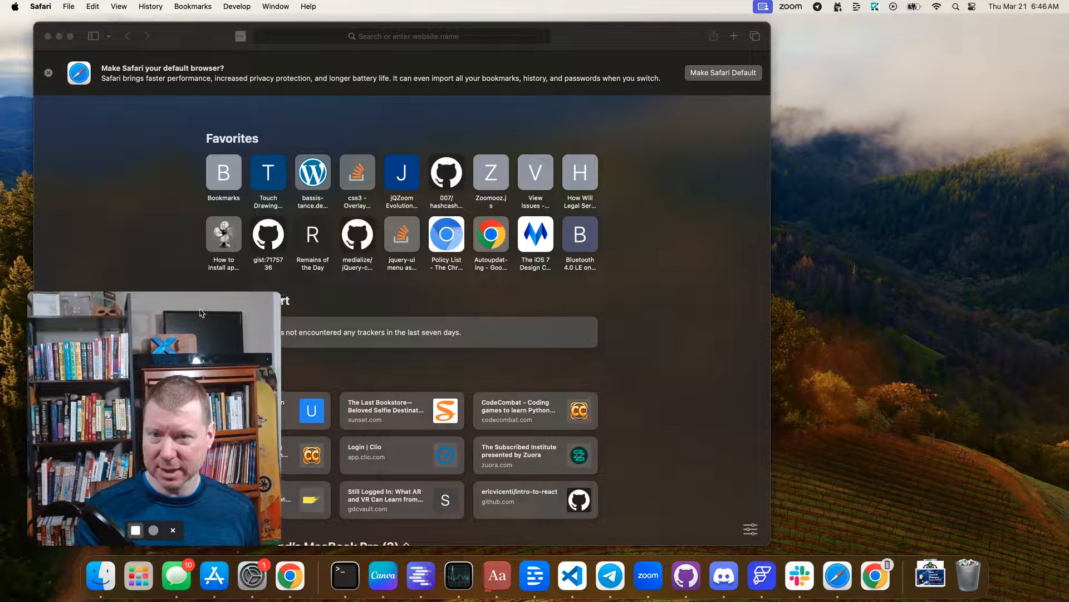
left_click(134, 577)
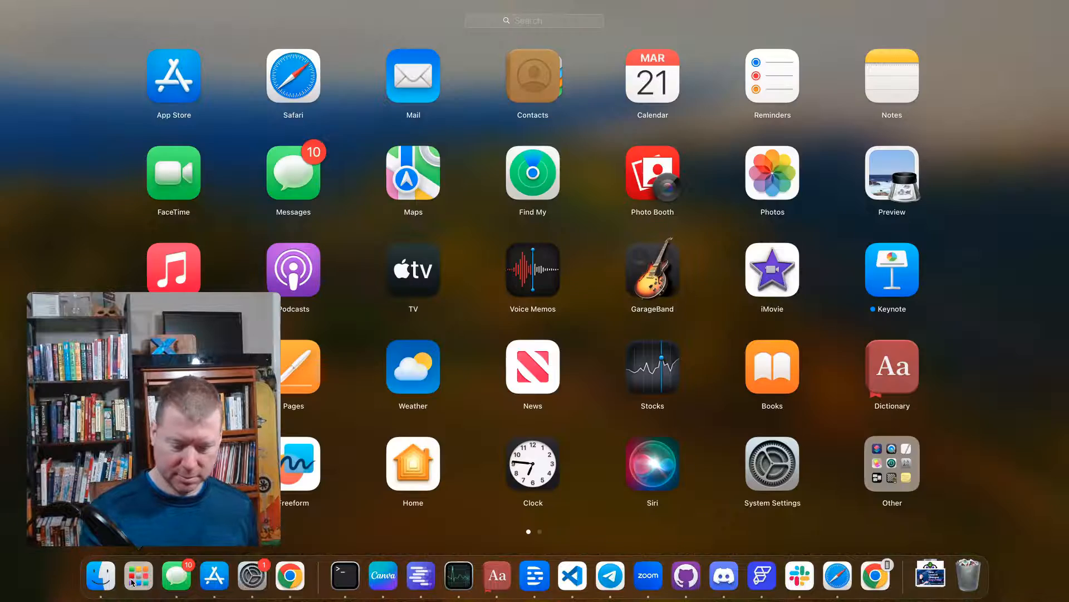
type("qui")
key("Return")
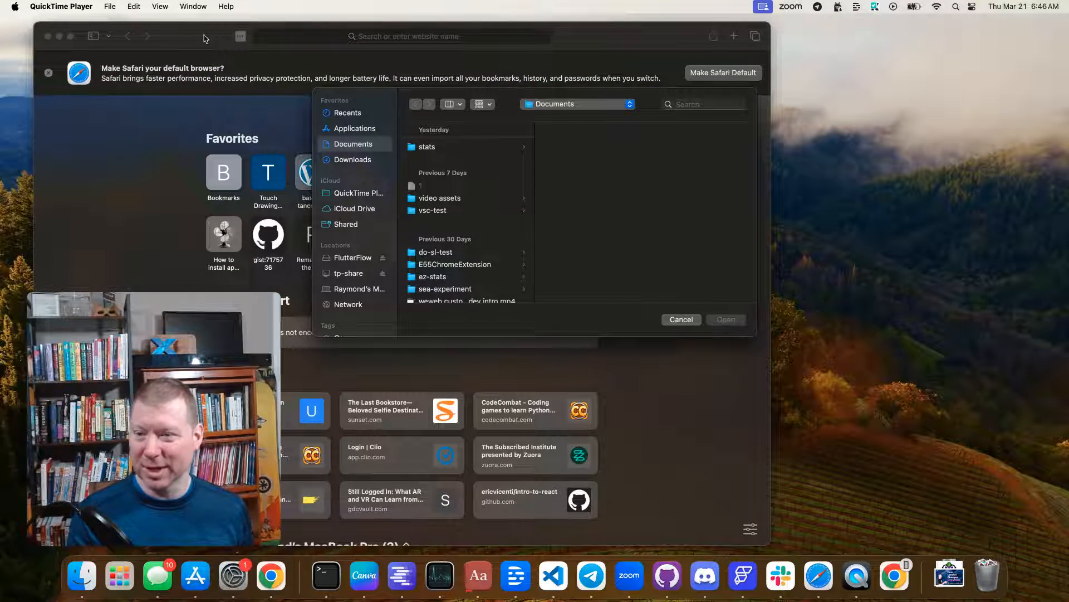
left_click(682, 320)
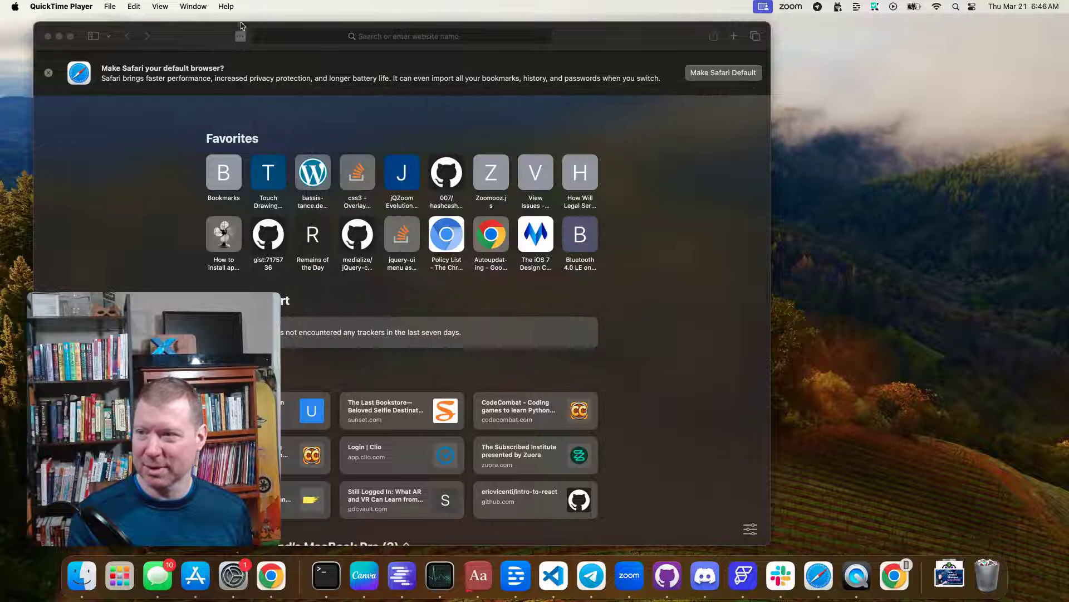
Start and abandon a screen recording, then begin a New Movie Recording instead
left_click(159, 6)
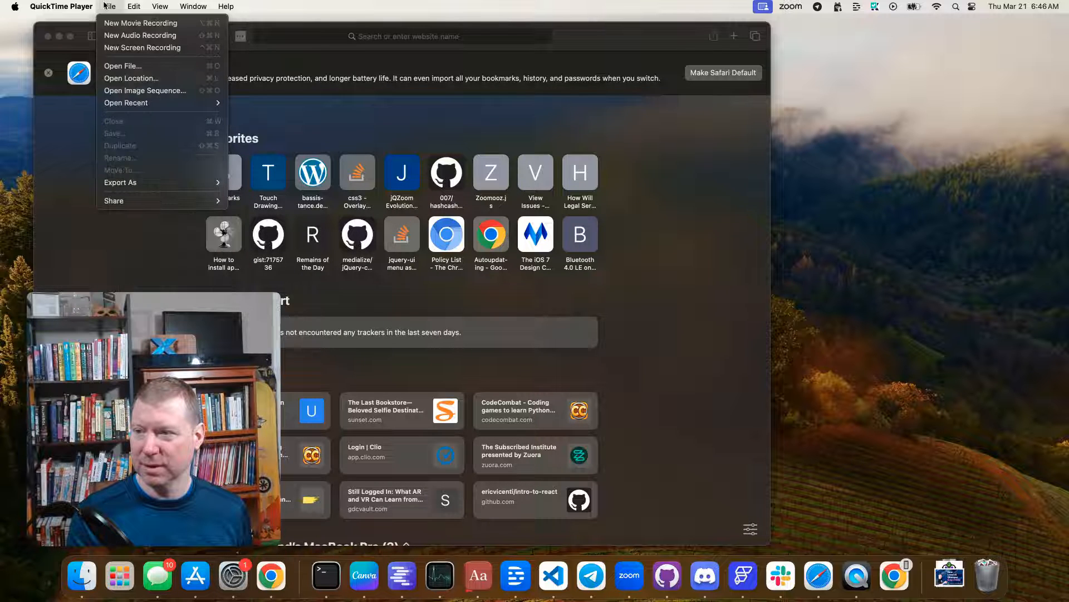
left_click(123, 49)
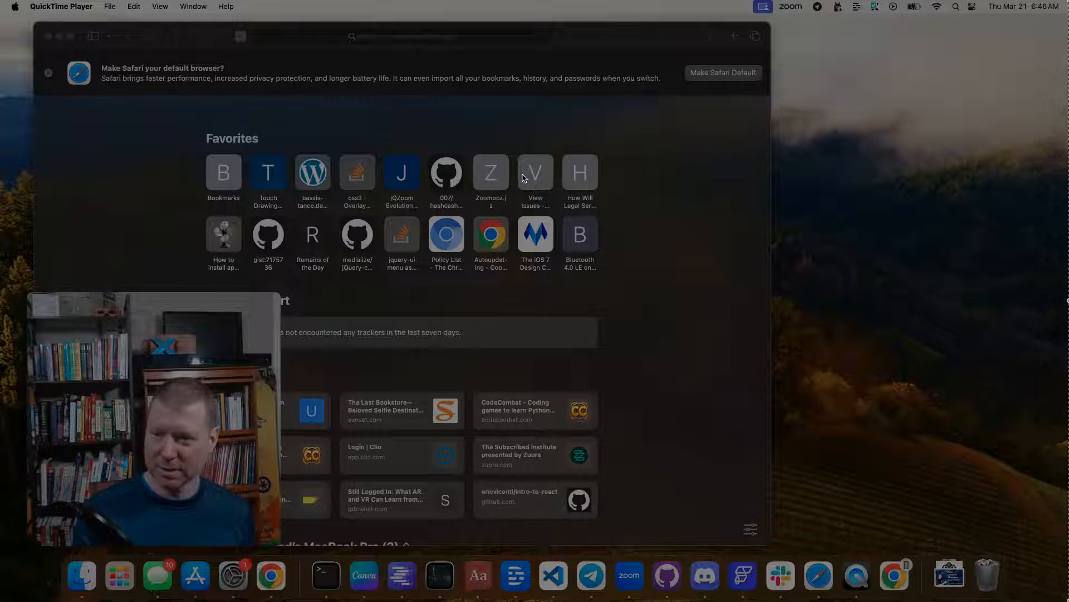
key("Escape")
left_click(109, 6)
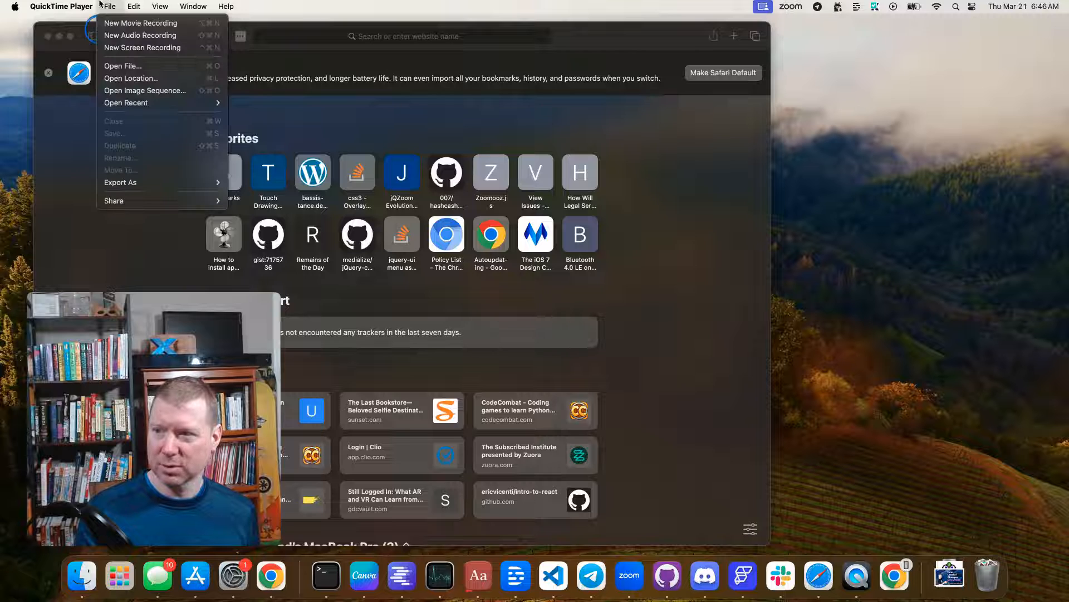
key("ctrl+super+n")
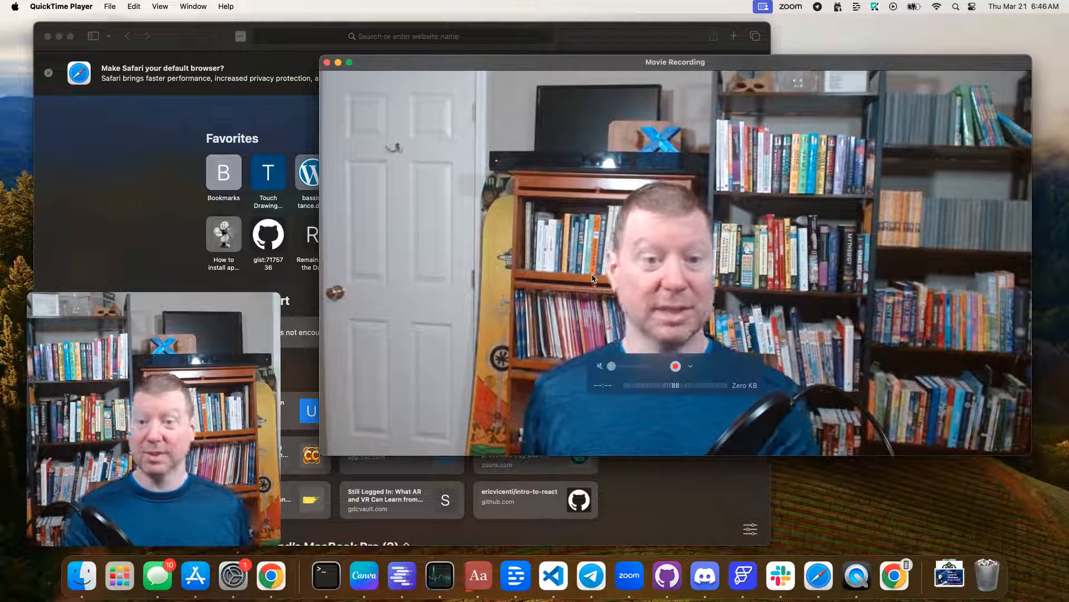
Choose the iPhone as the recording camera and move its mirror window to the right edge
left_click(691, 366)
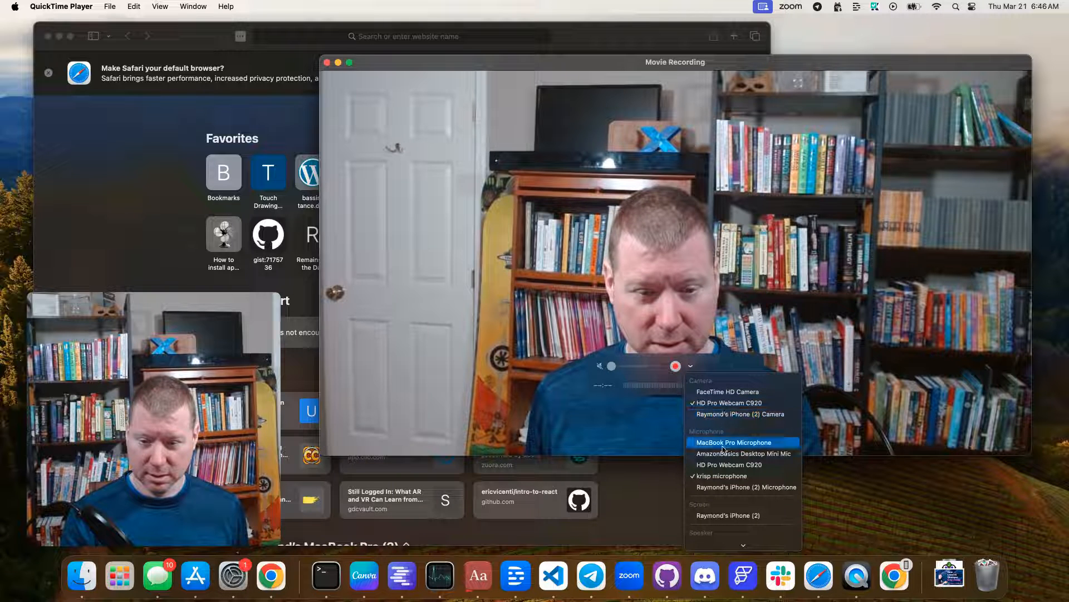
left_click(726, 515)
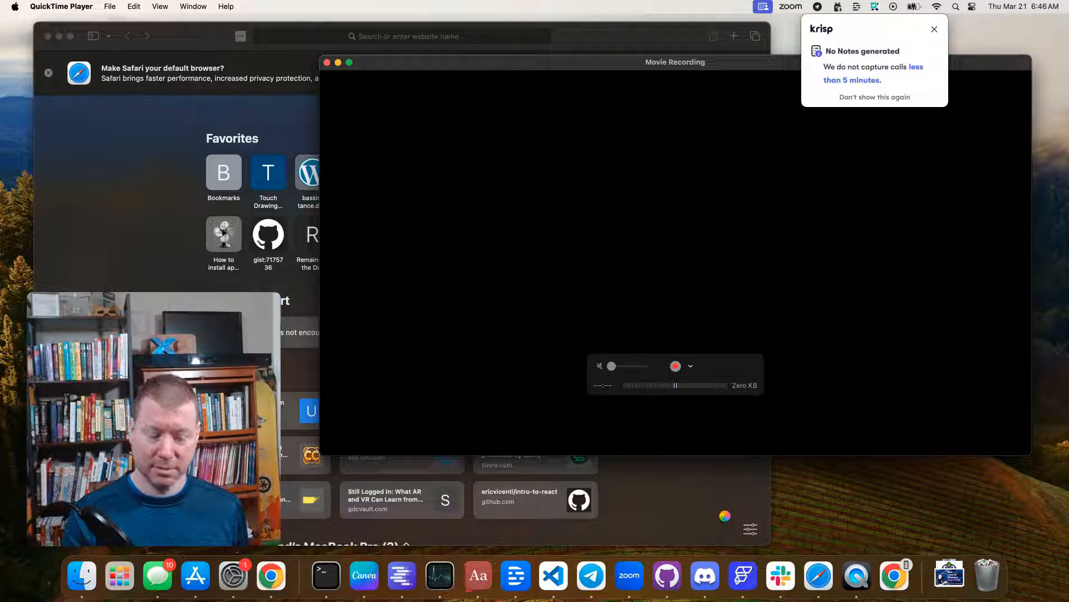
mouse_move(443, 251)
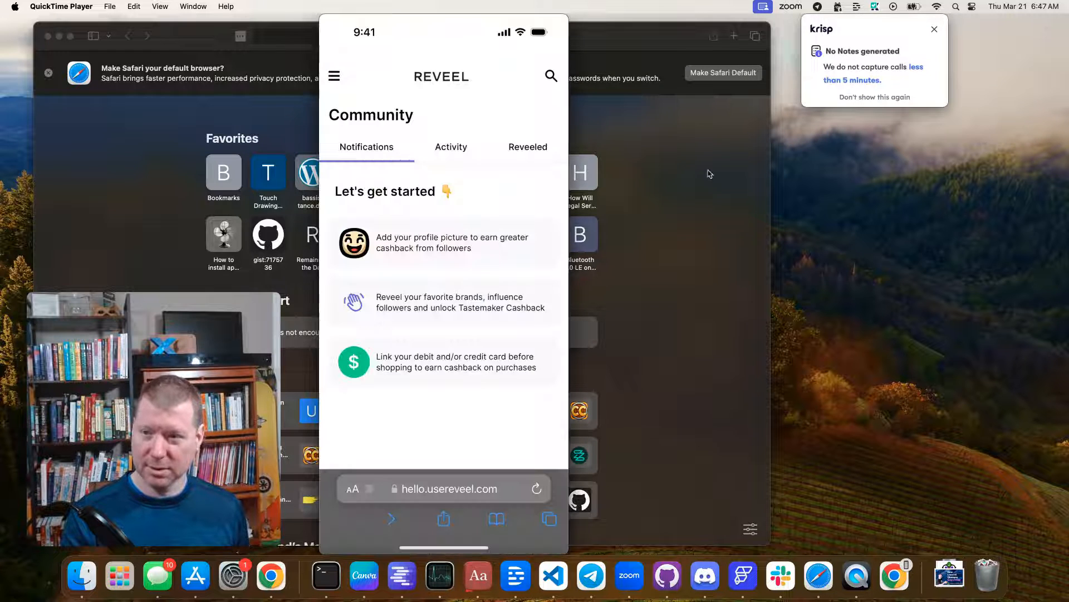
left_click_drag(452, 22, 917, 22)
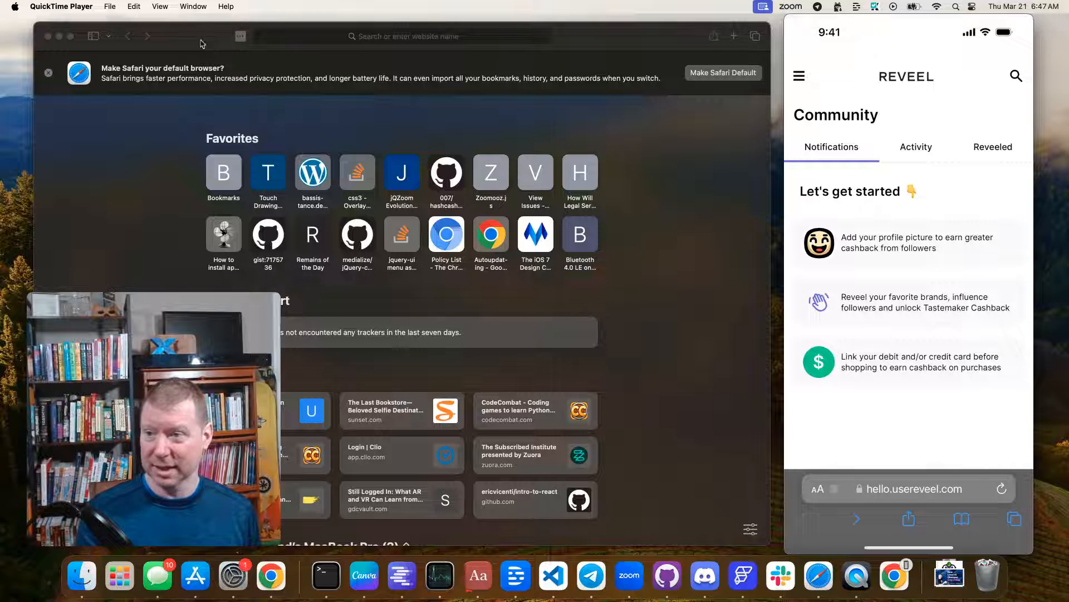
left_click(193, 7)
Switch to Safari and list the iPhone's inspectable pages under the Develop menu
left_click(205, 12)
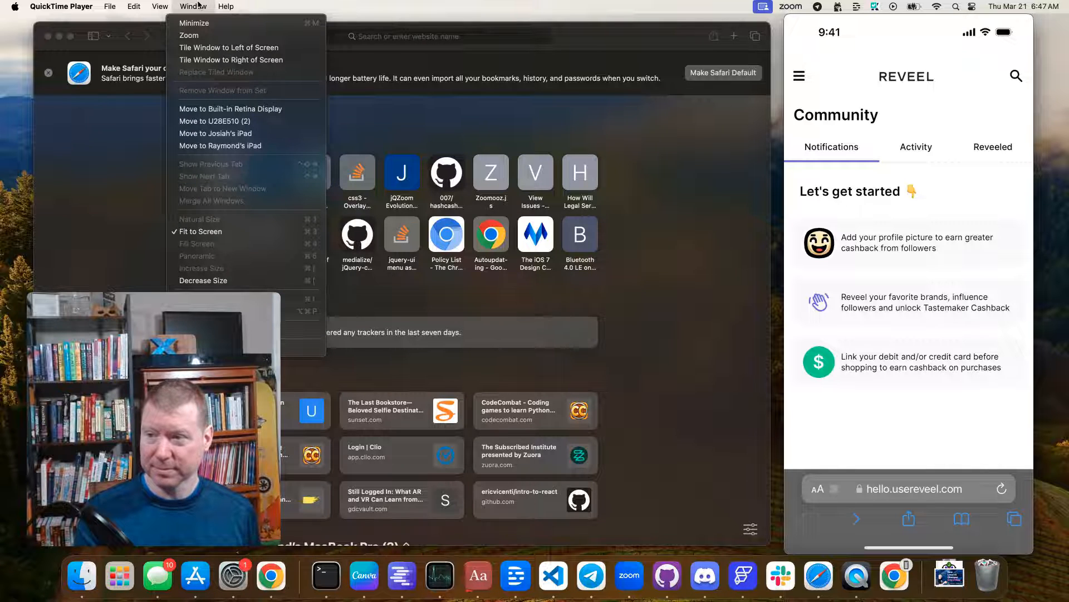
left_click(659, 174)
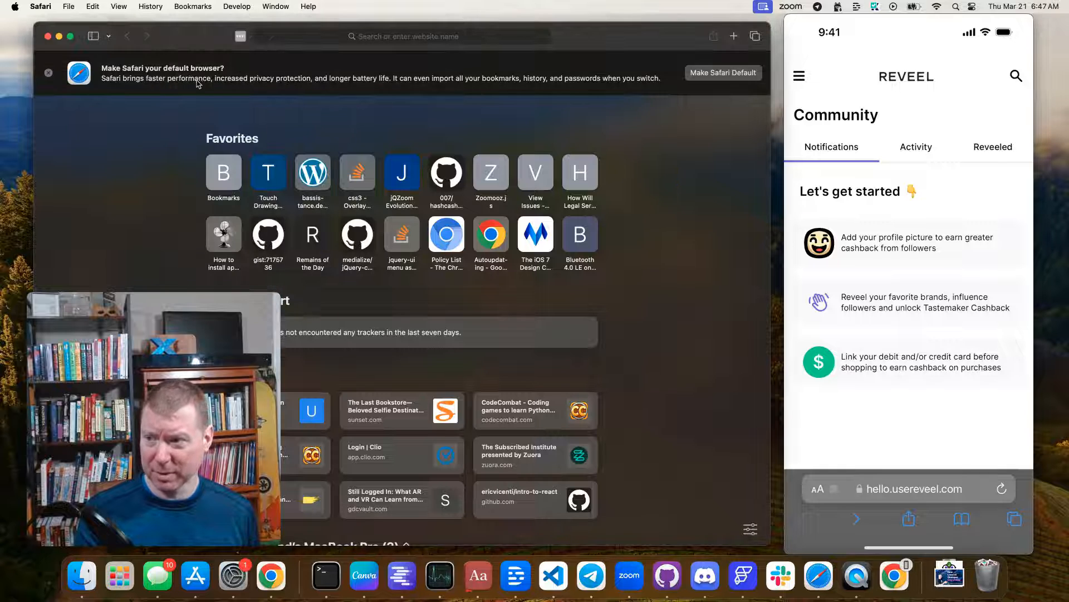
left_click(237, 7)
mouse_move(281, 79)
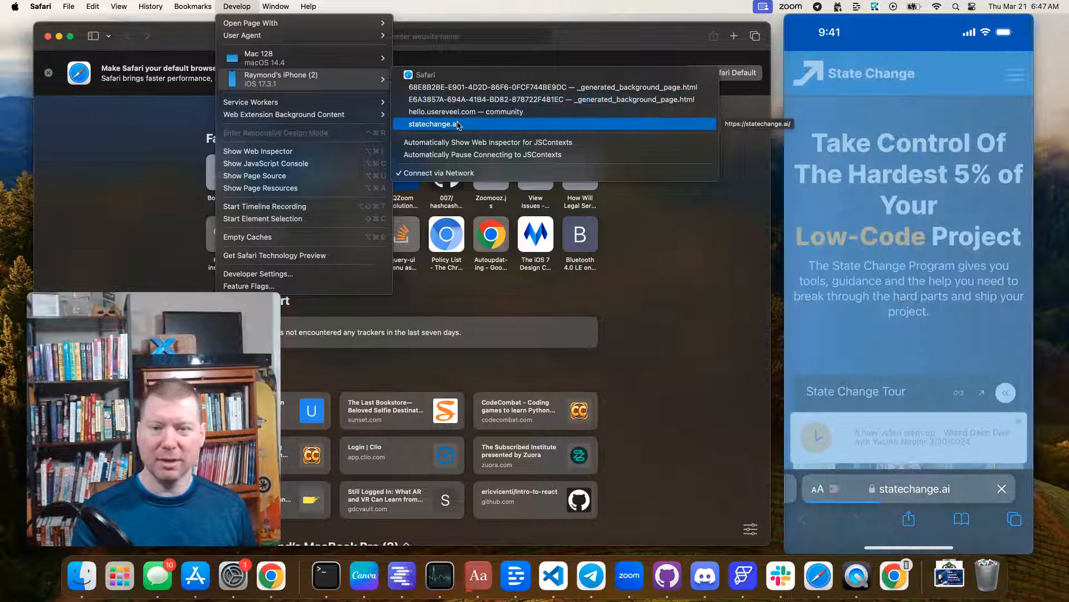
Connect Web Inspector to the iPhone's statechange.ai page on the Network tab
left_click(458, 124)
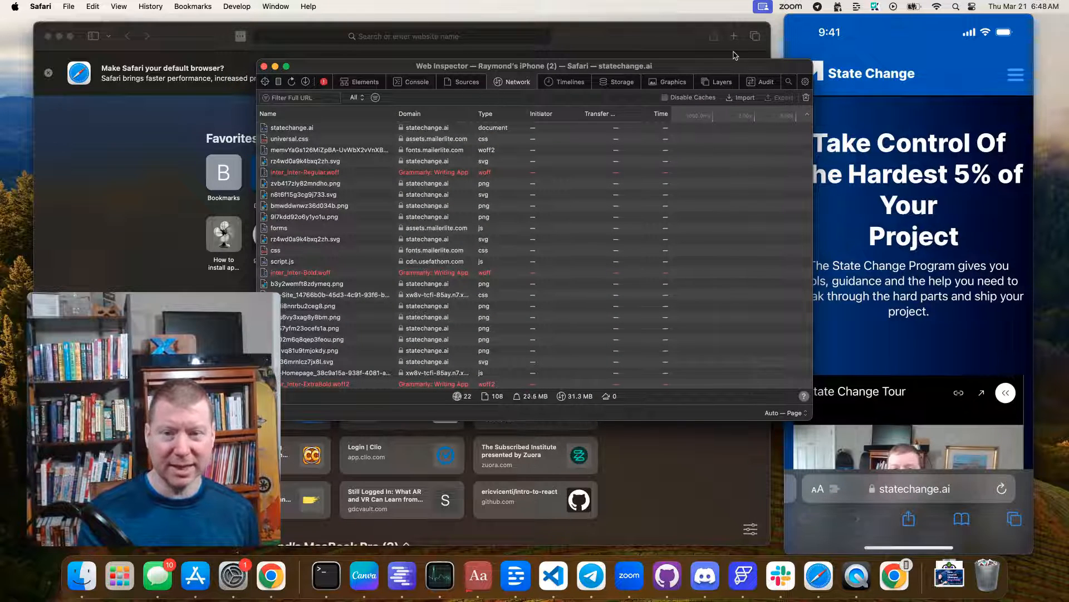
Position the inspector window beside the iPhone mirror and scroll through the network requests
left_click_drag(731, 66, 564, 57)
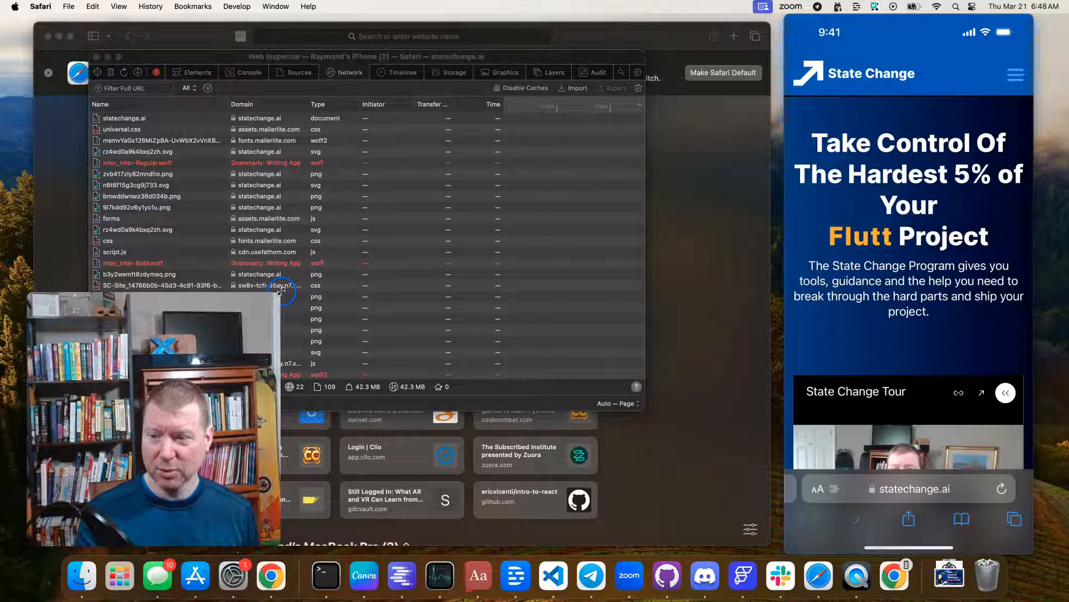
mouse_move(266, 295)
left_mouse_down()
mouse_move(231, 359)
mouse_move(223, 351)
left_mouse_up()
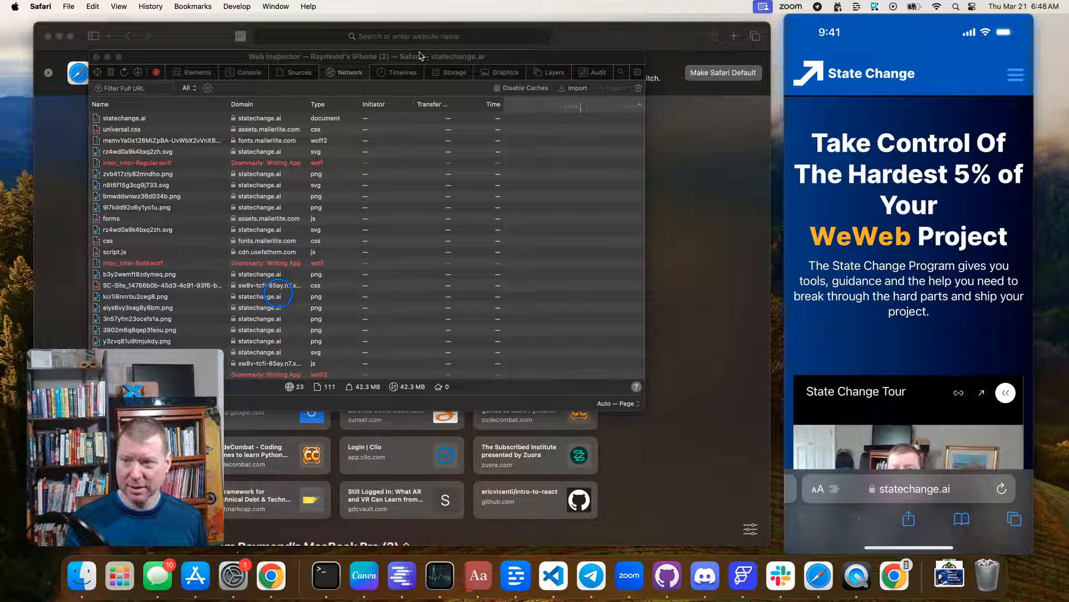
left_click_drag(447, 56, 561, 38)
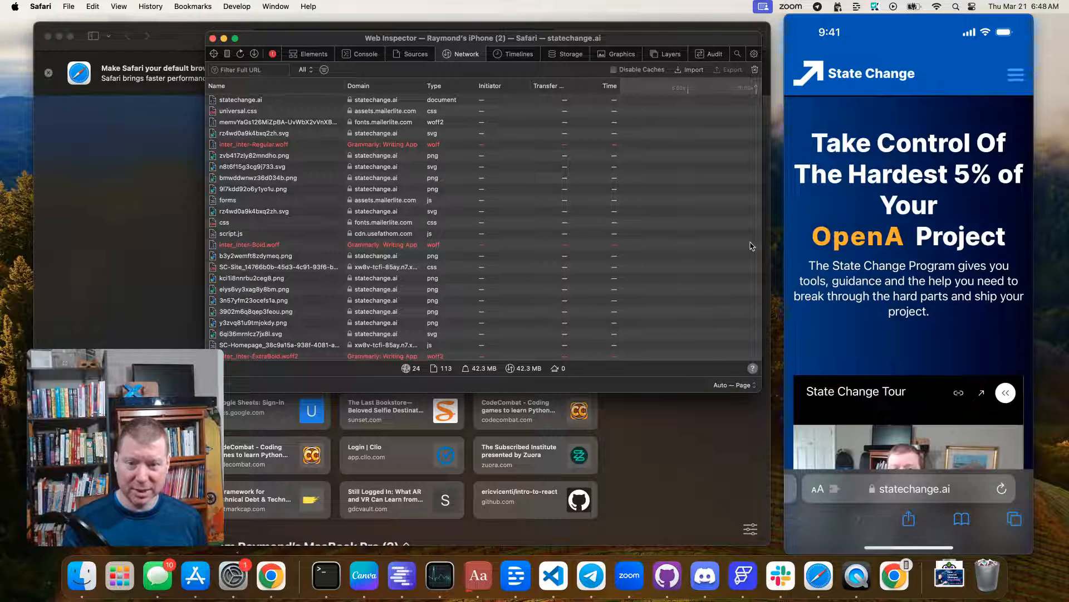
left_click(947, 486)
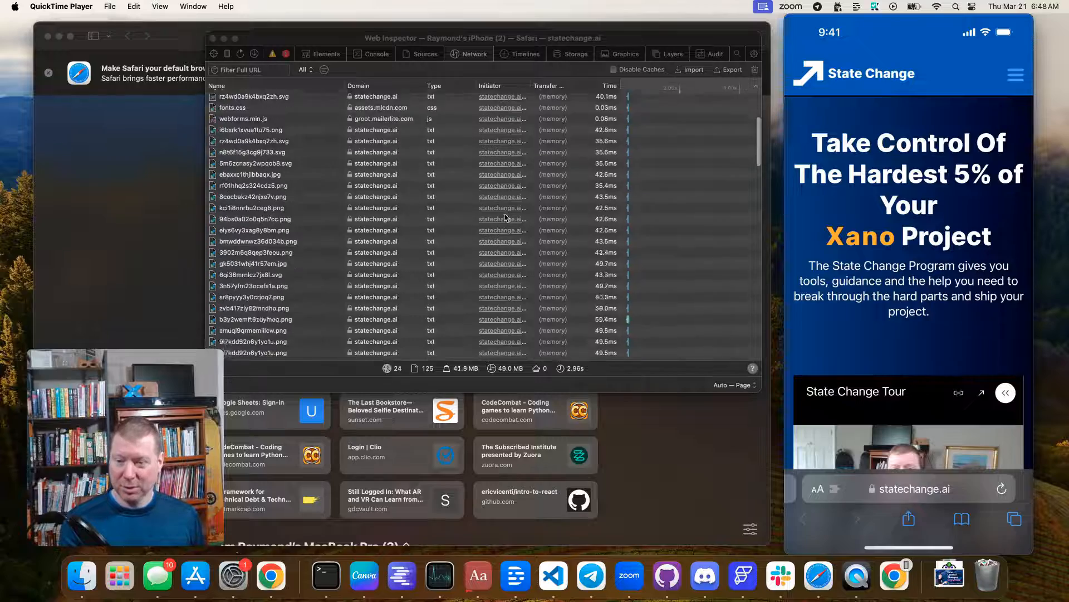
scroll(505, 217, "up", 5)
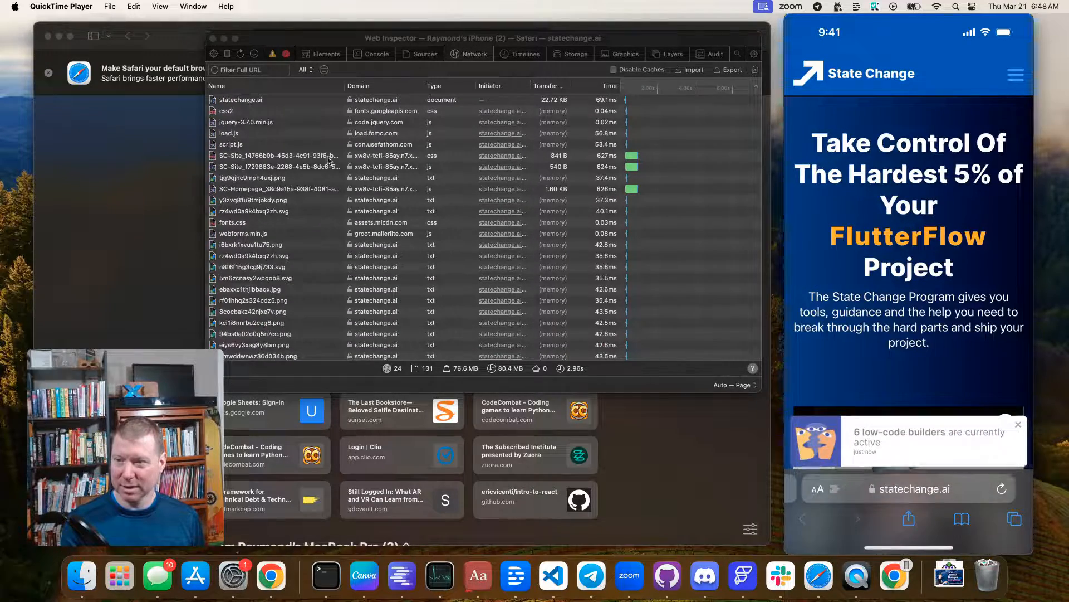
scroll(493, 235, "down", 15)
scroll(482, 251, "down", 5)
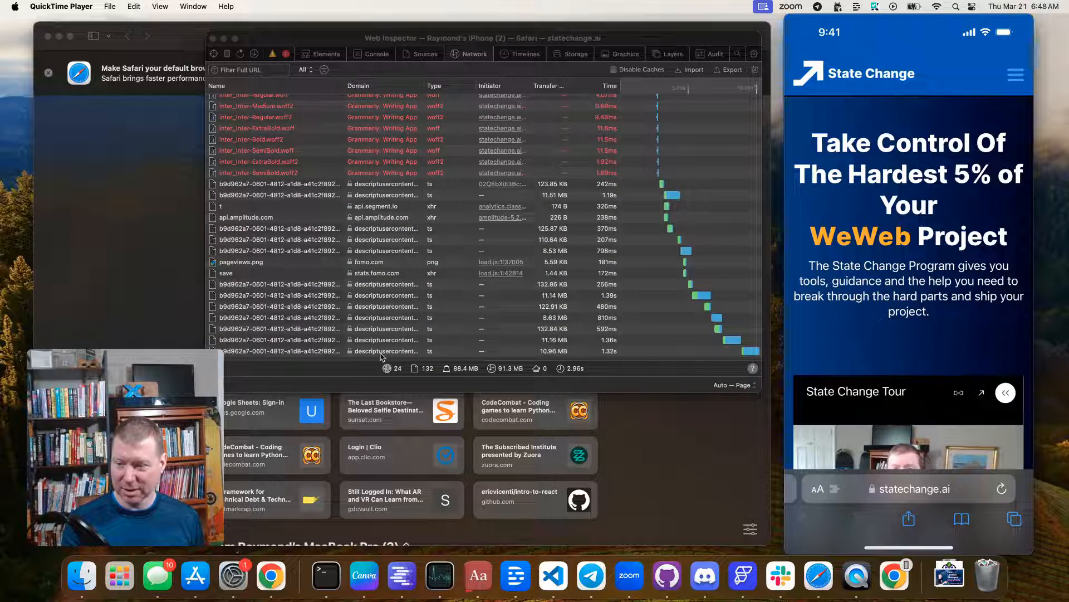
scroll(409, 322, "up", 3)
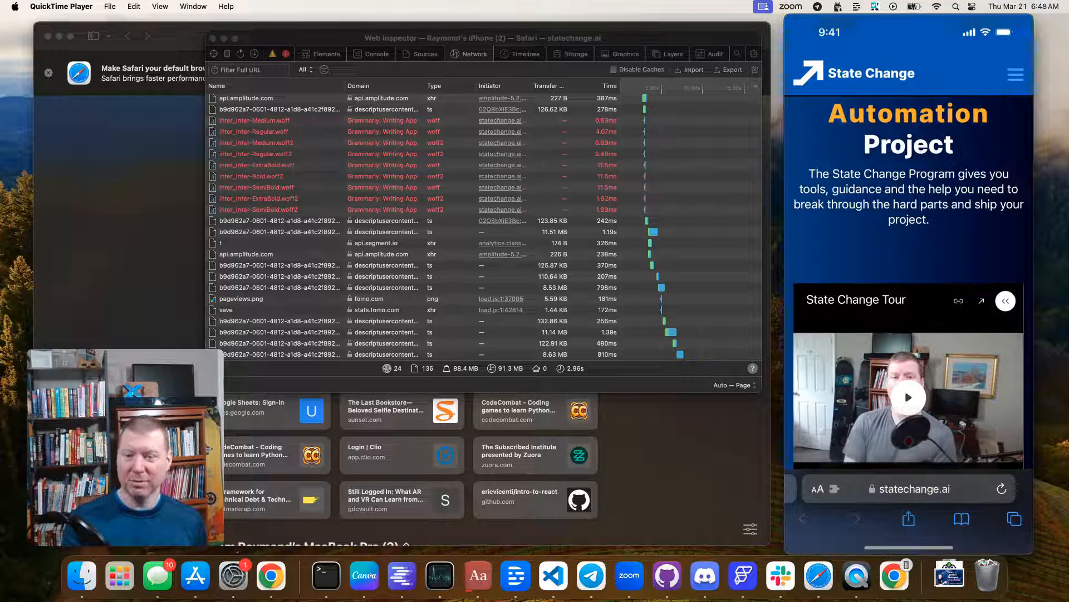
Run document.getElementsByTagName("*").length in the Console, returning 487 elements
left_click(370, 52)
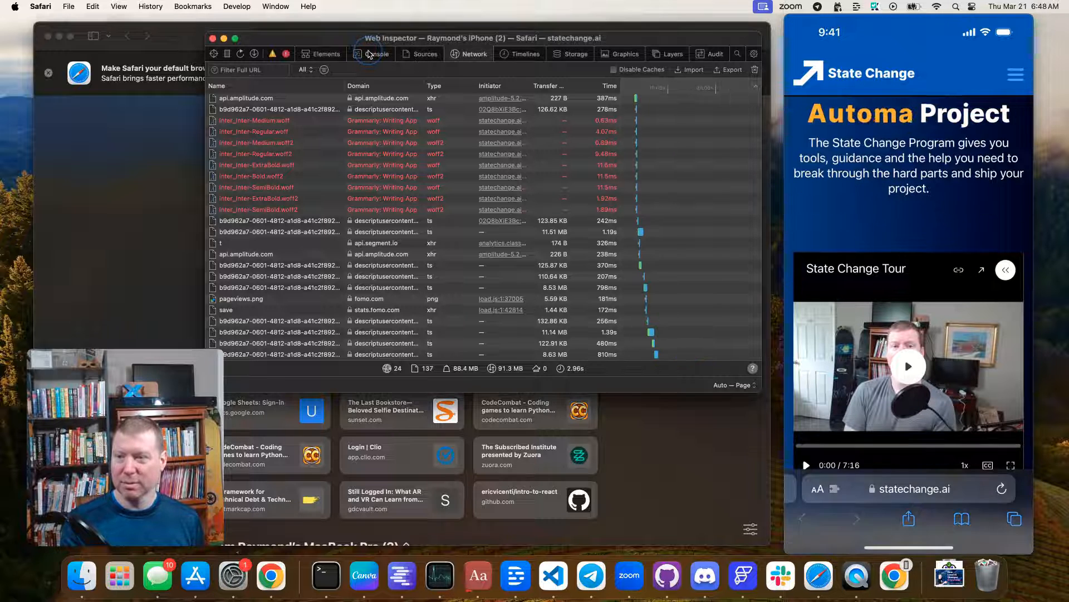
left_click(370, 55)
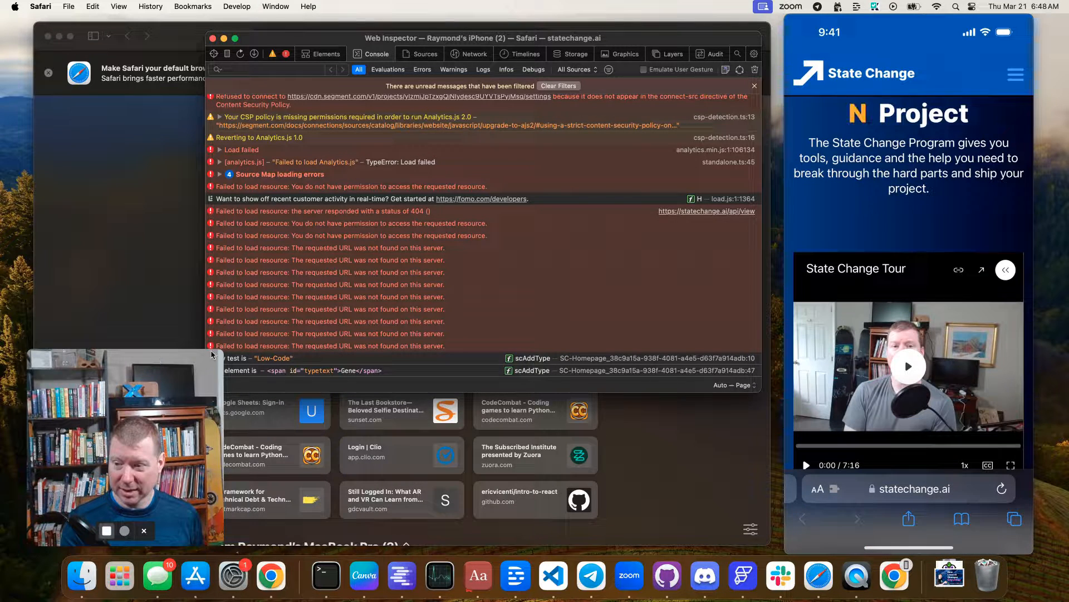
left_click_drag(202, 298, 250, 299)
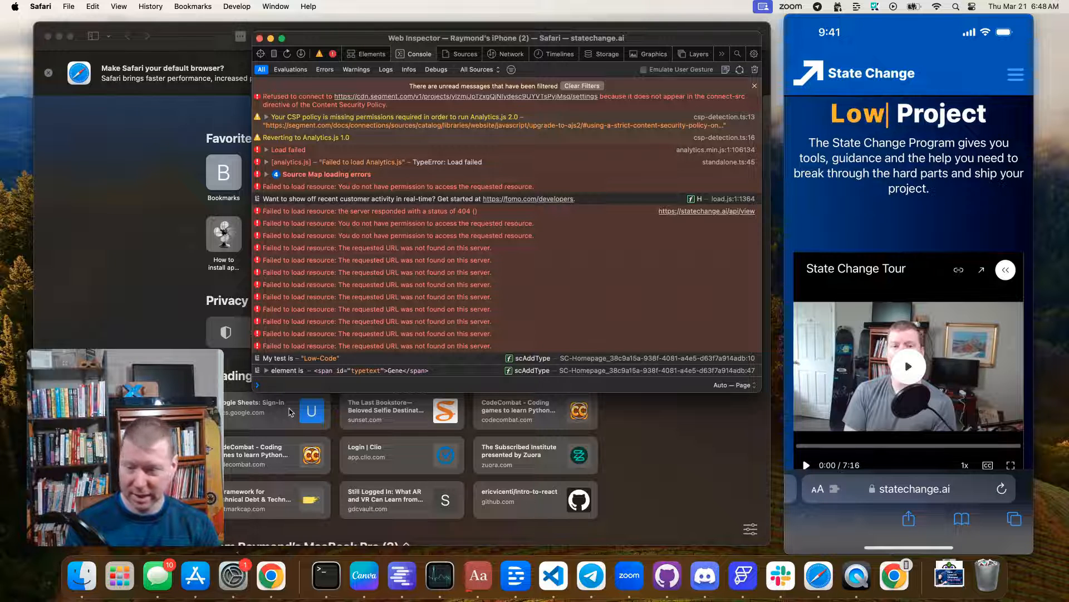
type("document")
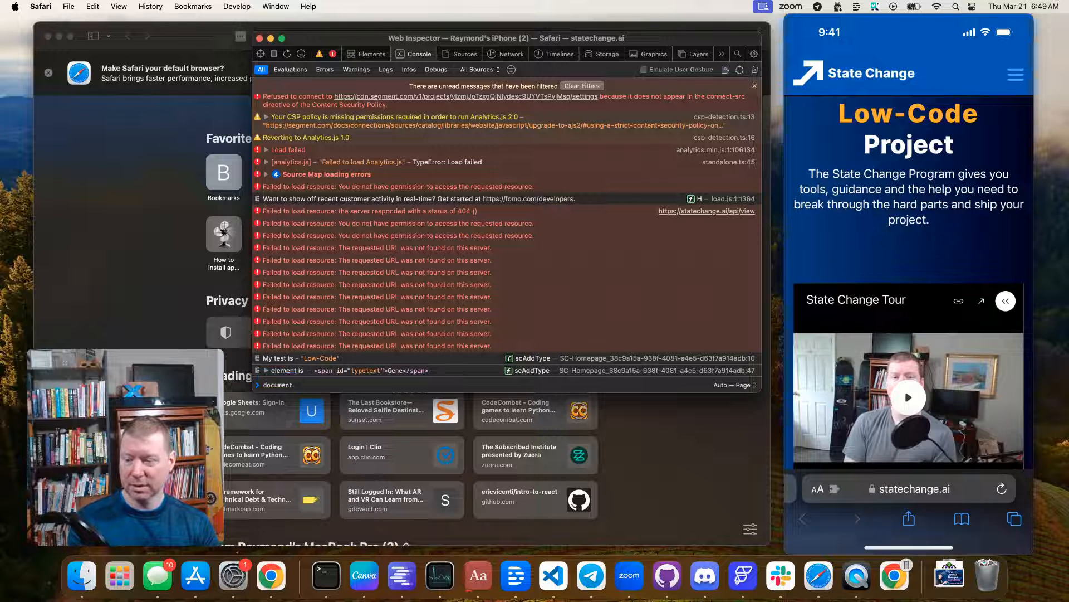
type(".getEle")
key("Down")
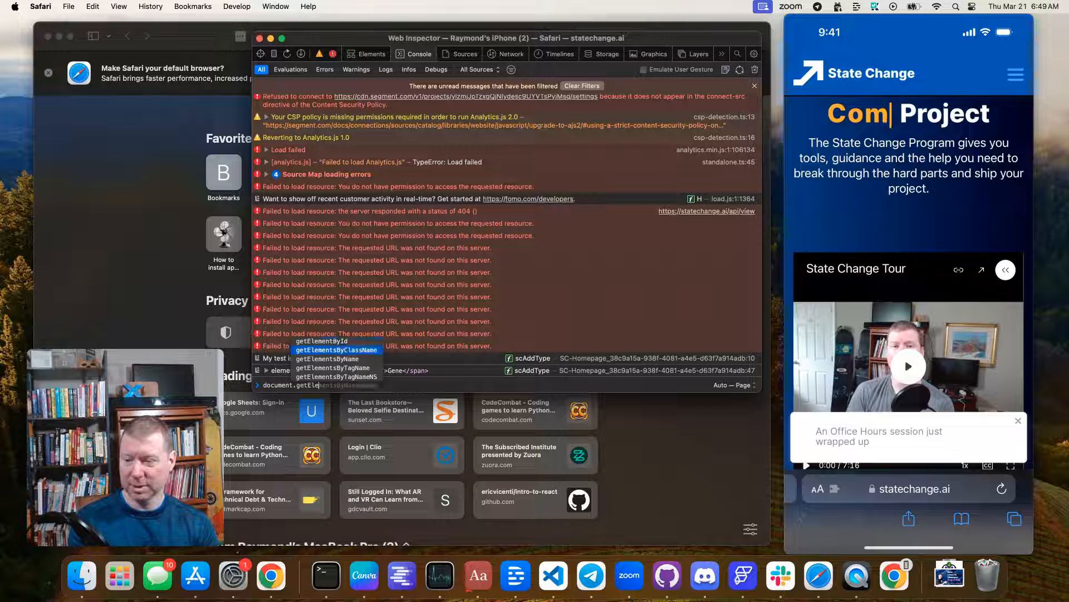
key("Down")
key("Down")
key("Tab")
type("(")
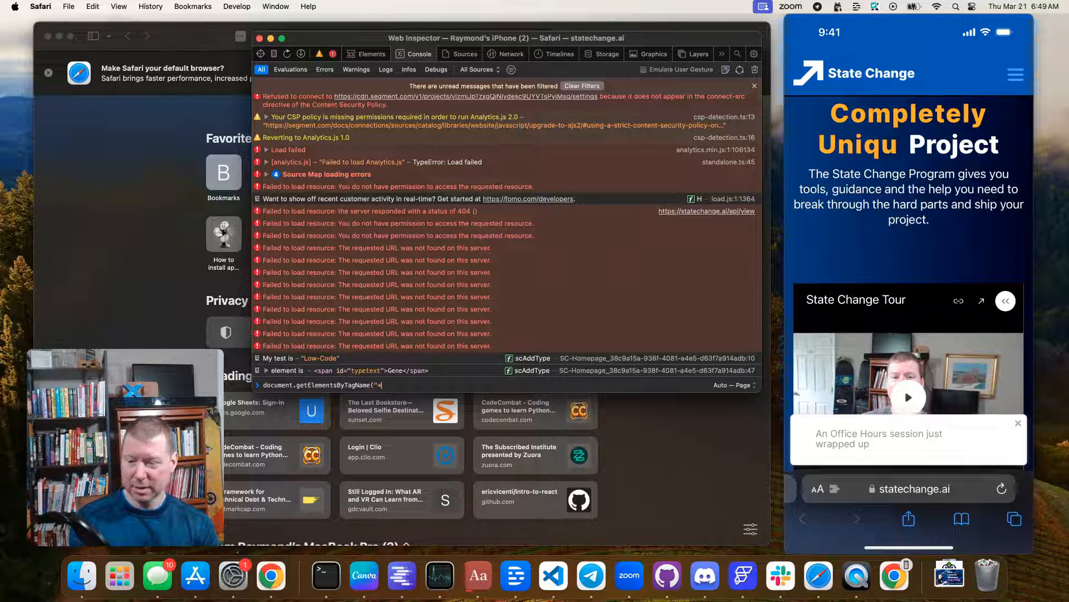
type("*\").length")
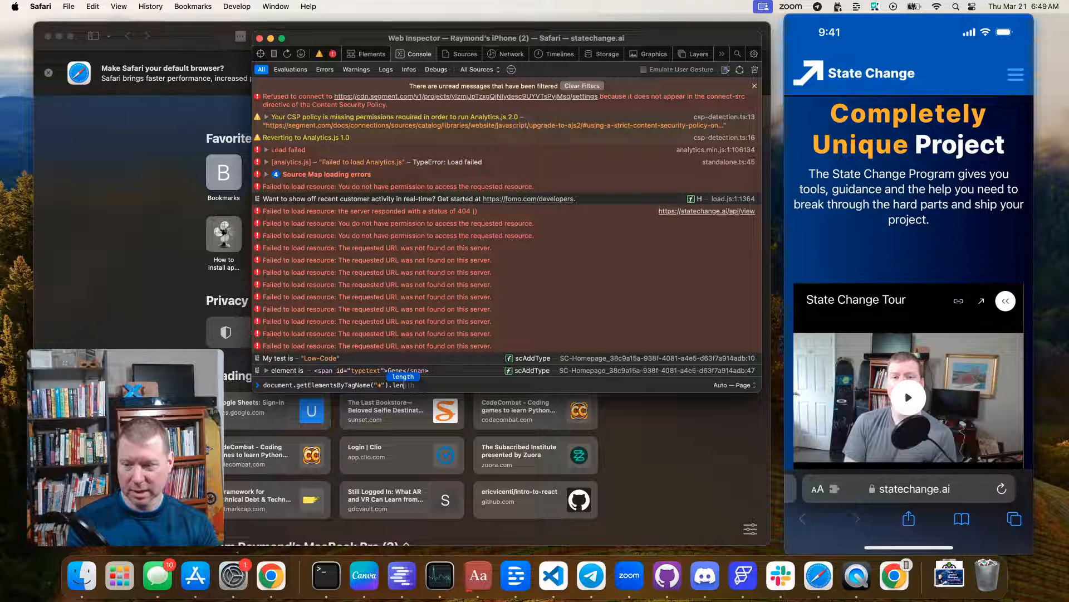
key("Return")
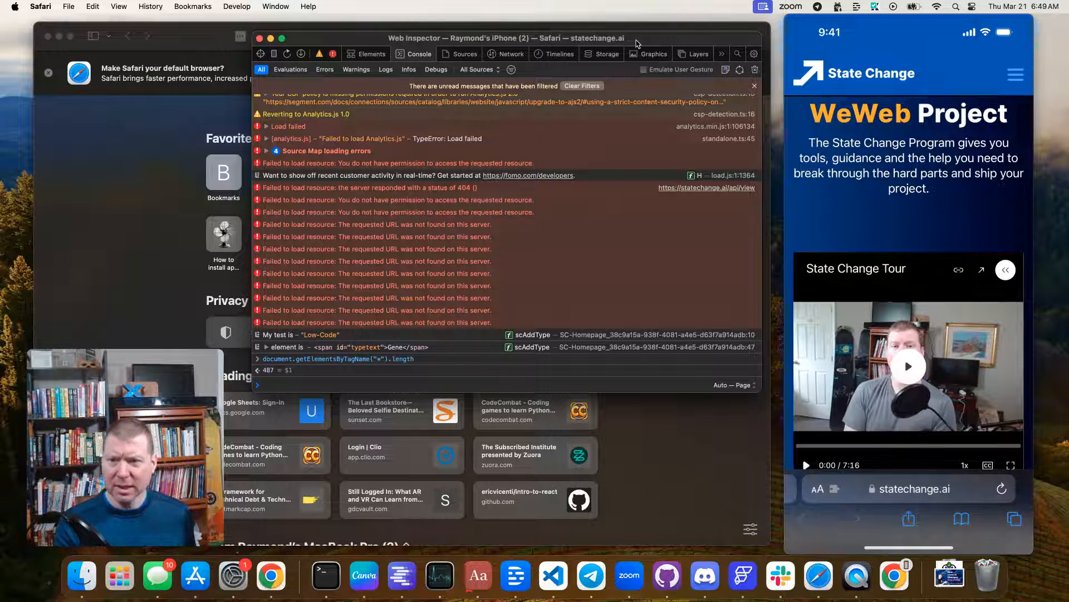
Review the page's Storage, expanding and collapsing Local Storage
left_click(601, 55)
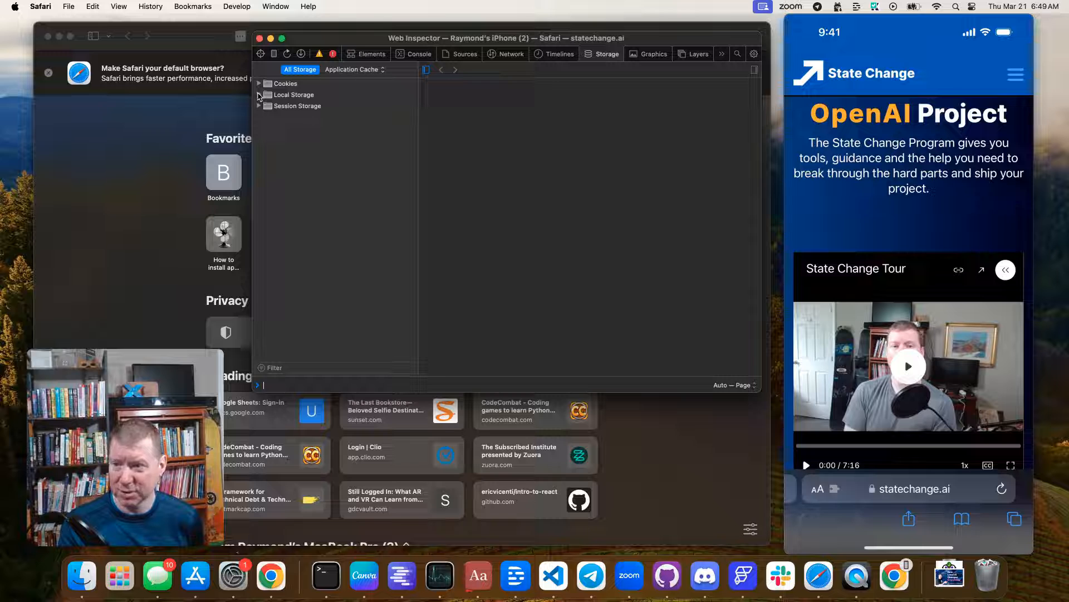
left_click(259, 95)
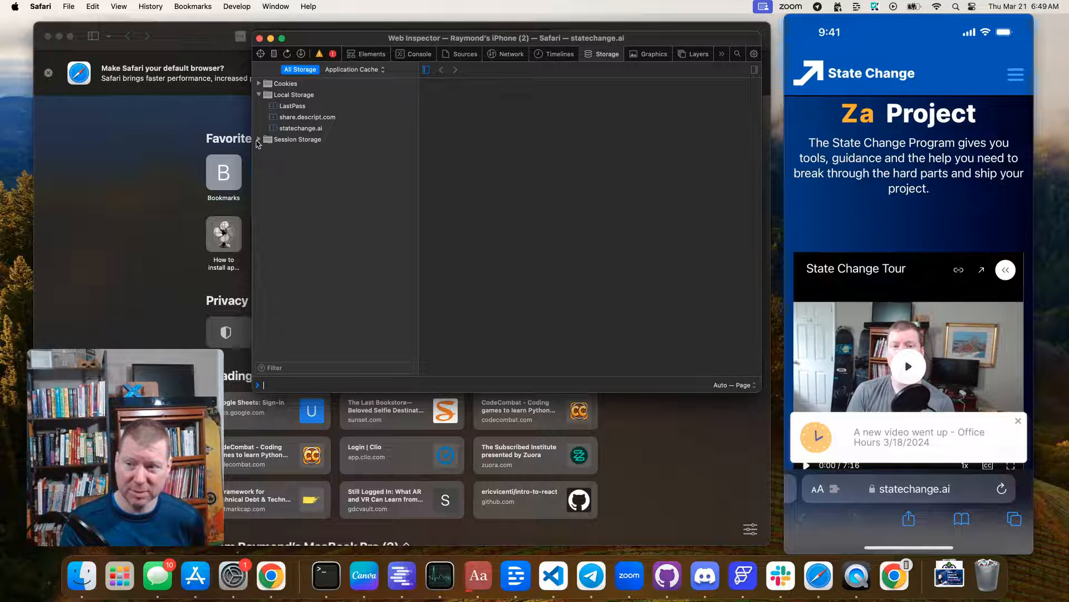
left_click(259, 95)
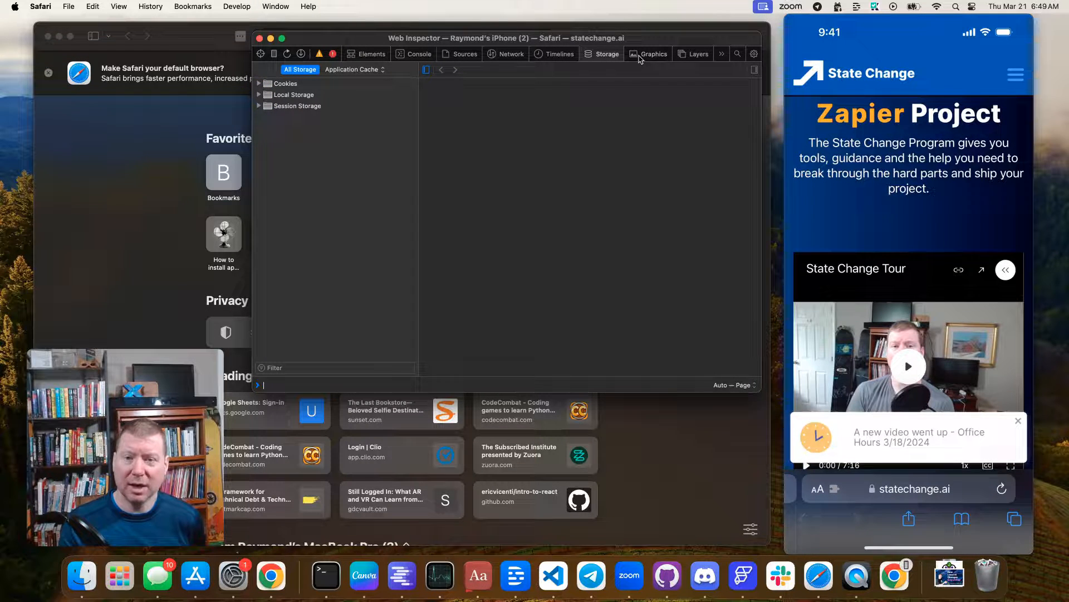
View the page's Layers, Graphics animations and Audits, ending on the Timelines recorder
left_click(698, 54)
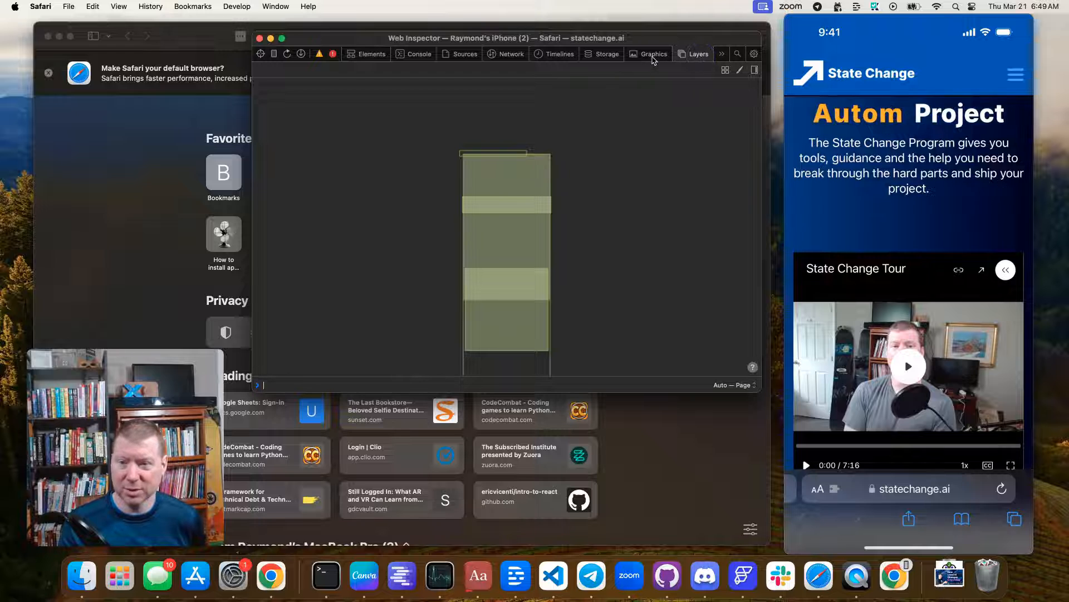
left_click(653, 55)
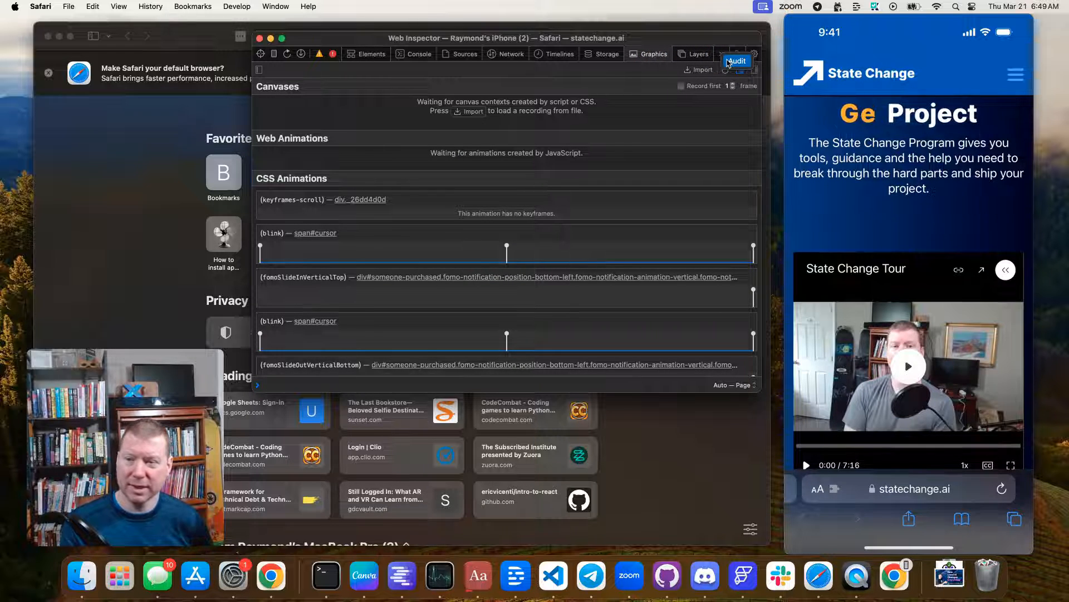
left_click(733, 62)
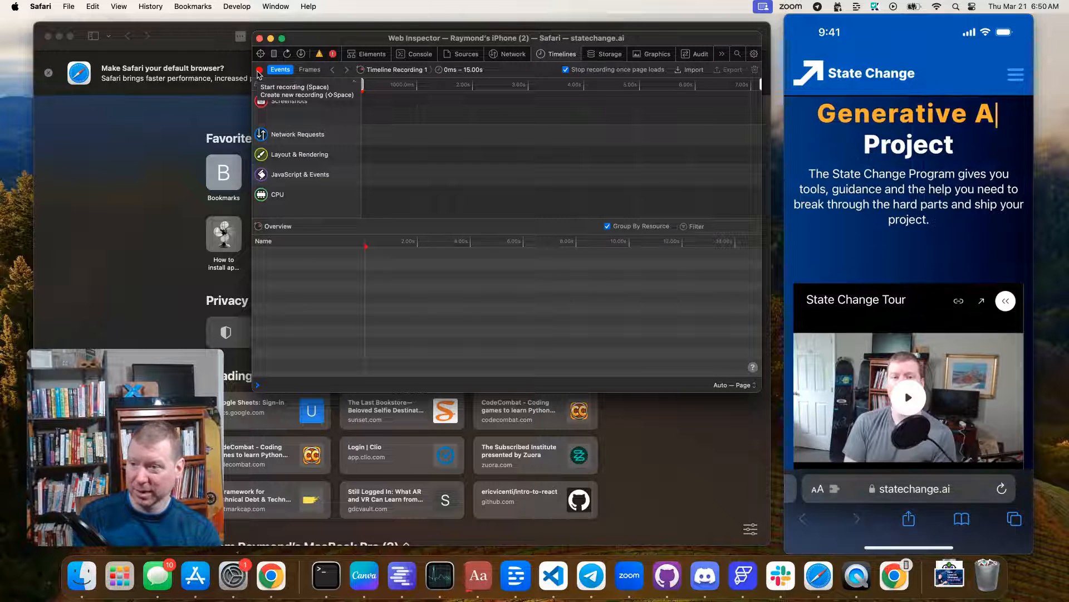
Record a 15-second timeline while scrolling the iPhone page, then stop the recording
left_click(260, 70)
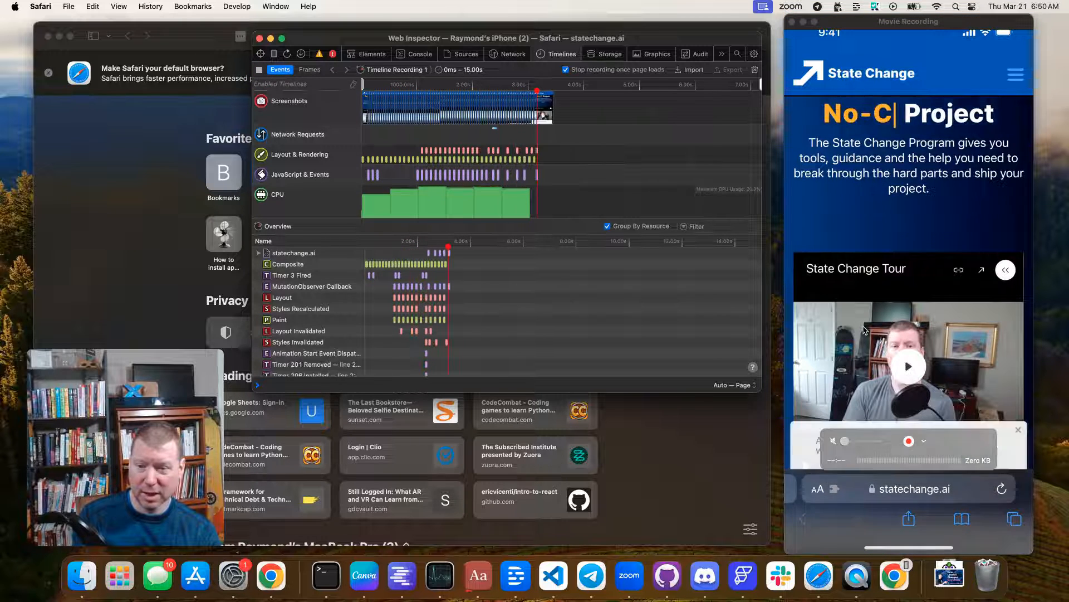
left_click(888, 190)
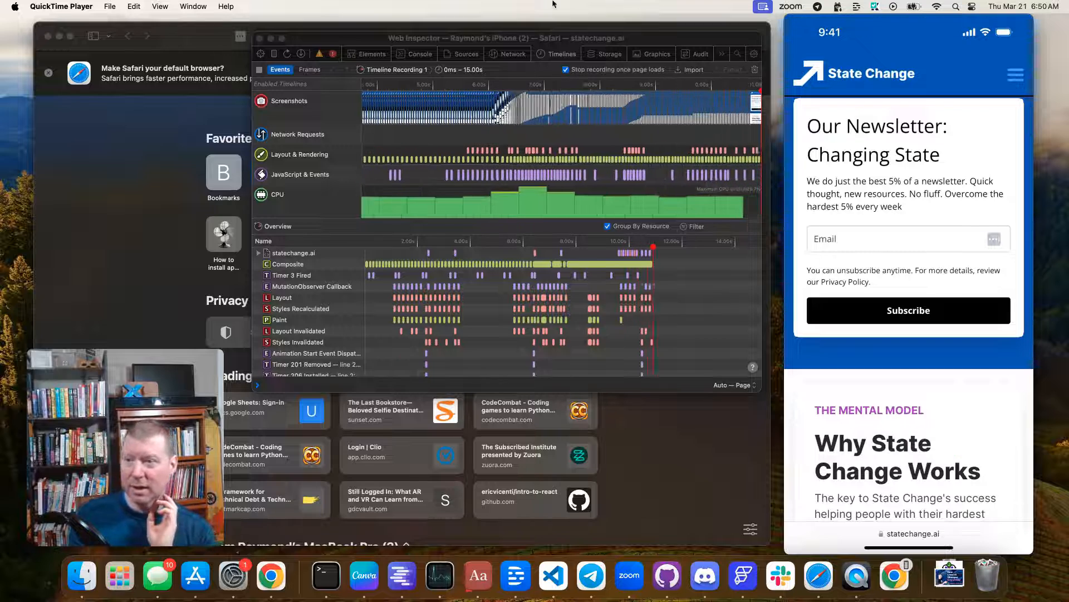
left_click(258, 74)
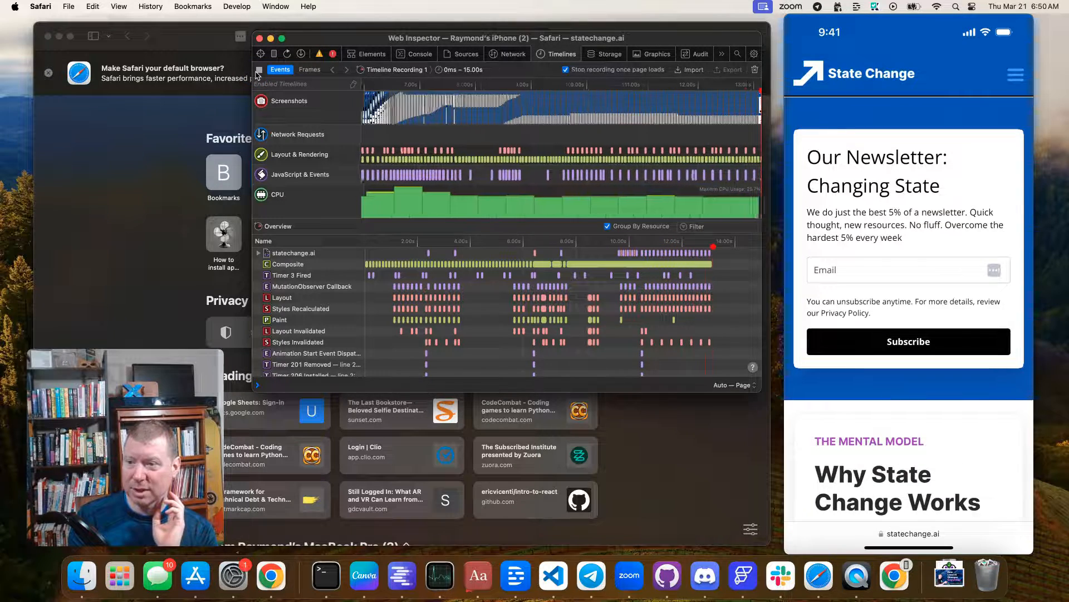
left_click(259, 72)
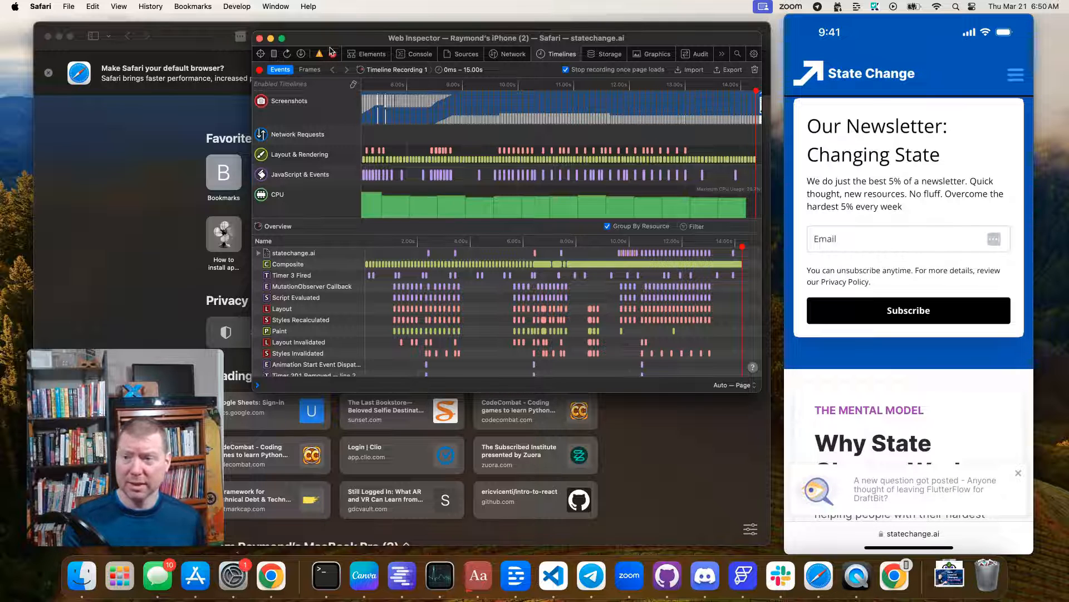
left_click_drag(331, 42, 321, 41)
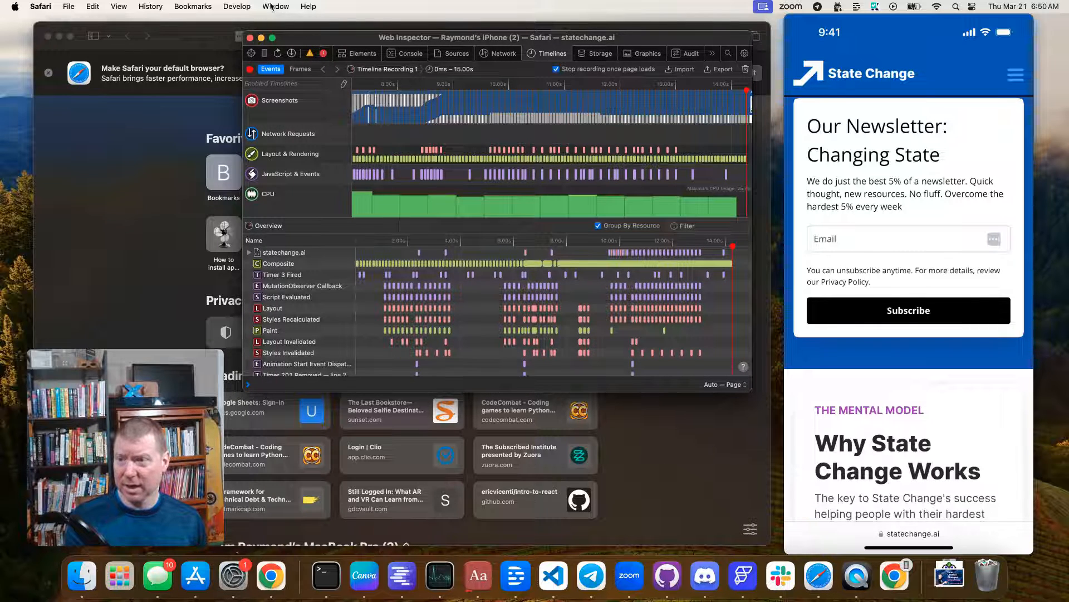
Attach a second Web Inspector to the iPhone's hello.usereveel.com community page and move it aside
left_click(237, 7)
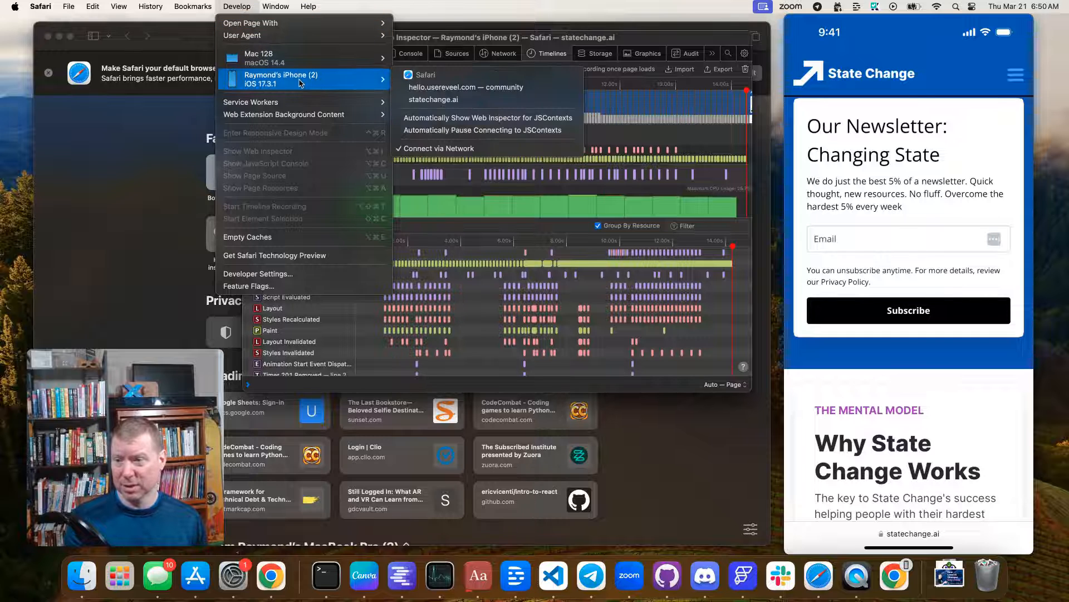
mouse_move(280, 79)
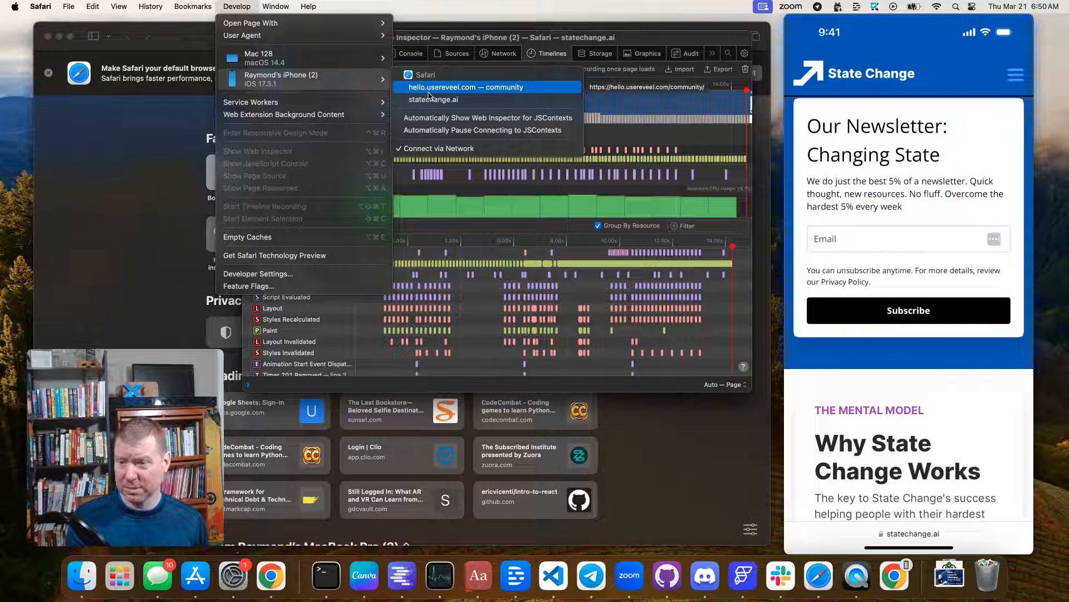
left_click(430, 89)
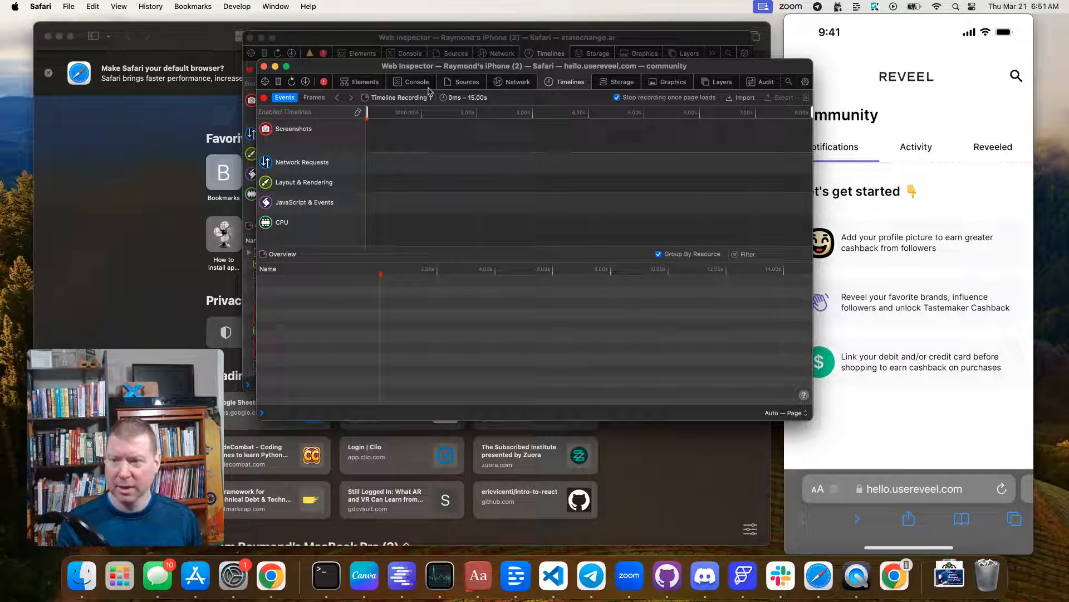
left_click_drag(741, 70, 665, 69)
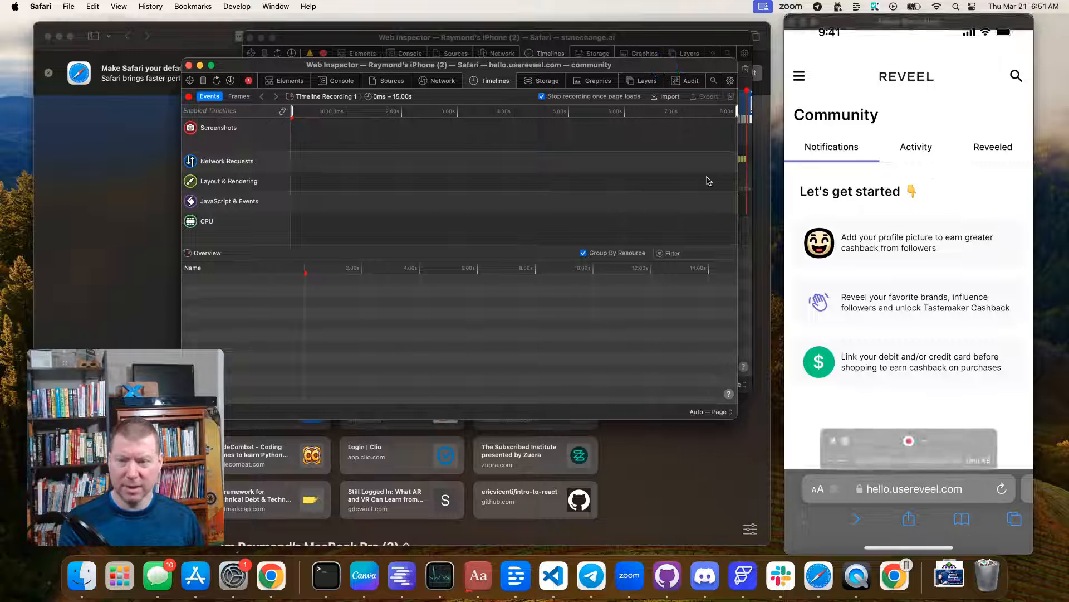
Review the community page's Console and Sources, ending on its Network requests
left_click(337, 81)
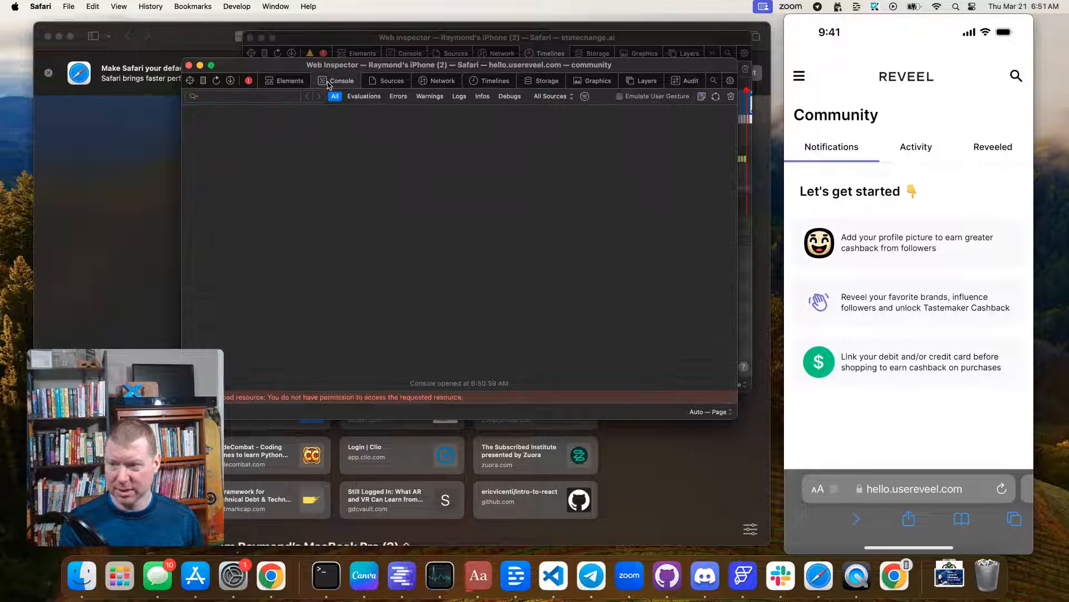
left_click(388, 80)
left_click(434, 80)
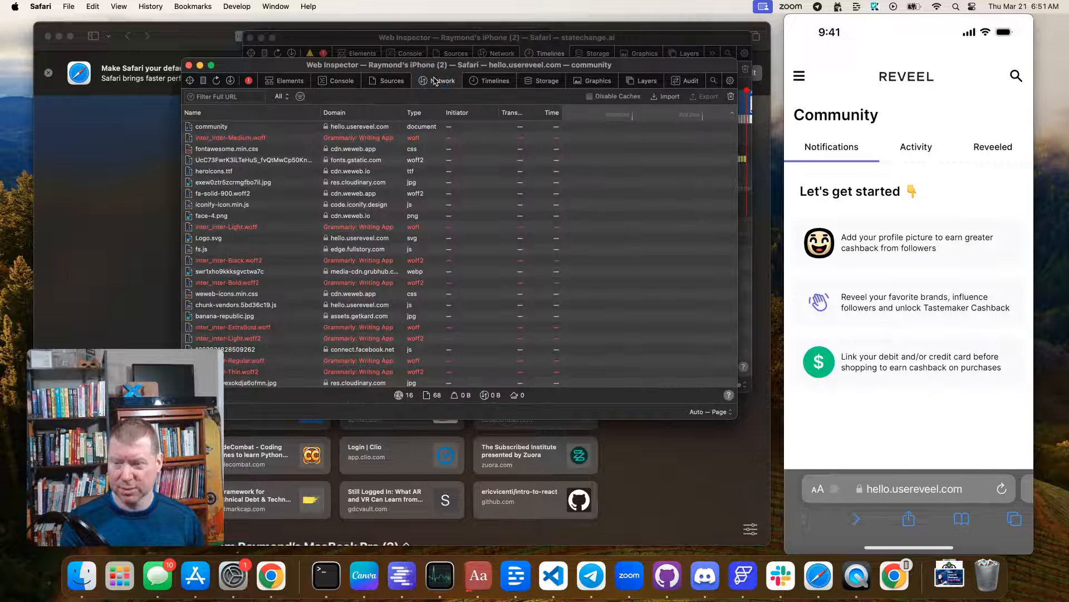